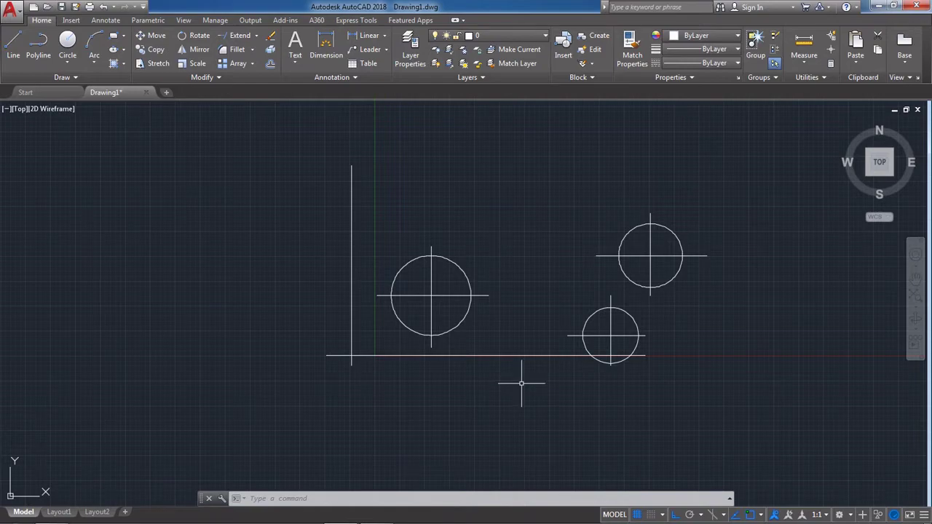
Check the reference drawing and shorten the horizontal baseline by stretching its right end back to the small lower circle.
{"action": "left_click", "coordinate": [530, 366]}
{"action": "left_click", "coordinate": [506, 336]}
{"action": "mouse_move", "coordinate": [449, 522]}
{"action": "left_click", "coordinate": [377, 511]}
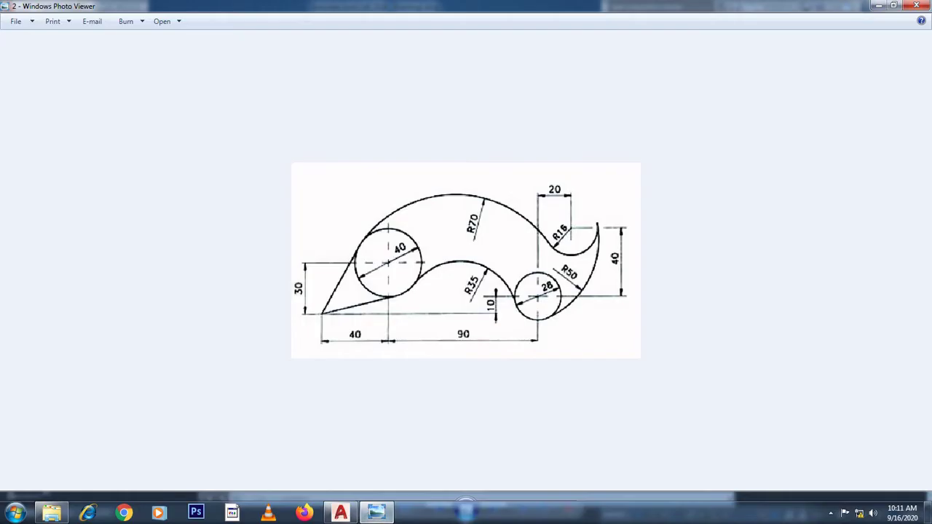
{"action": "left_click", "coordinate": [339, 512]}
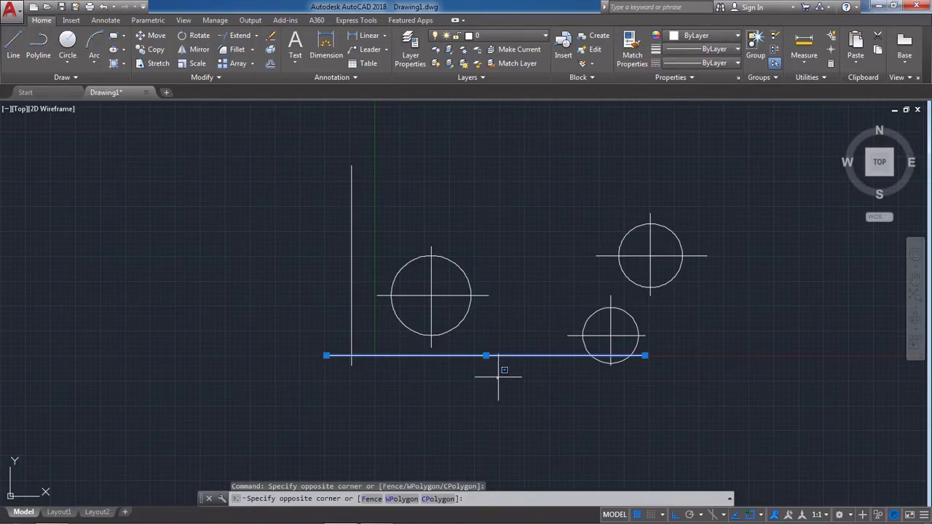
{"action": "left_click", "coordinate": [645, 356]}
{"action": "left_click", "coordinate": [590, 356]}
{"action": "key", "text": "Escape"}
{"action": "mouse_move", "coordinate": [418, 332]}
{"action": "middle_mouse_down"}
{"action": "mouse_move", "coordinate": [428, 376]}
{"action": "mouse_move", "coordinate": [448, 325]}
{"action": "middle_mouse_up"}
{"action": "left_click", "coordinate": [495, 346]}
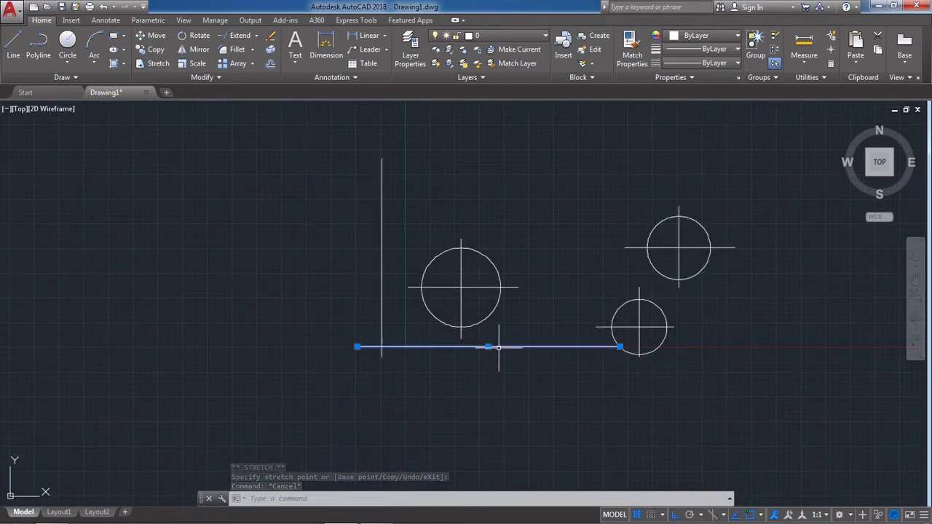
{"action": "key", "text": "Escape"}
Load the CENTER2 linetype from acad.lin into the drawing.
{"action": "scroll", "coordinate": [536, 305], "scroll_direction": "up", "scroll_amount": 4}
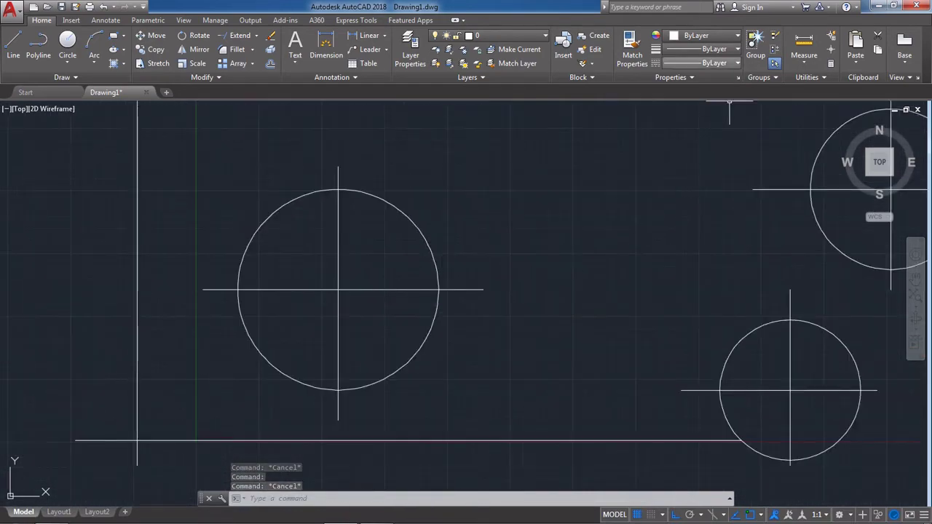
{"action": "left_click", "coordinate": [699, 48]}
{"action": "left_click", "coordinate": [685, 121]}
{"action": "left_click", "coordinate": [557, 157]}
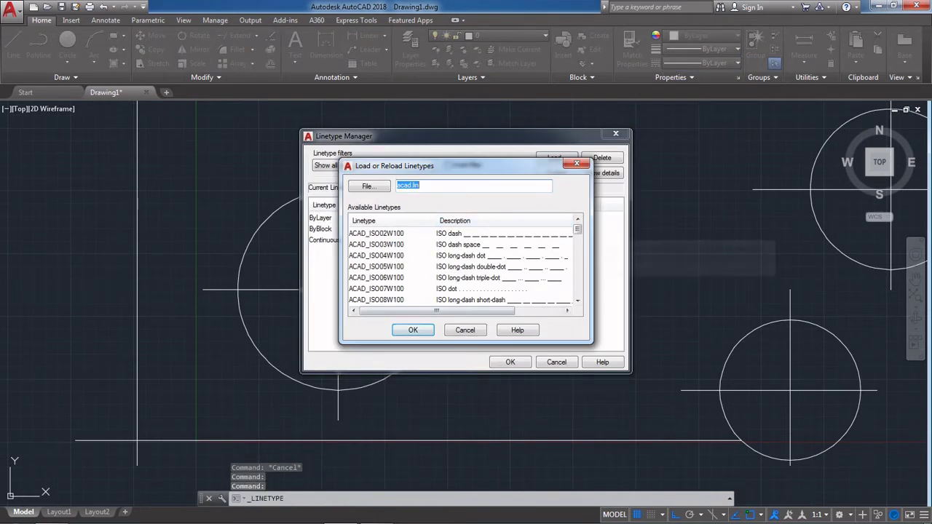
{"action": "scroll", "coordinate": [462, 266], "scroll_direction": "down", "scroll_amount": 4}
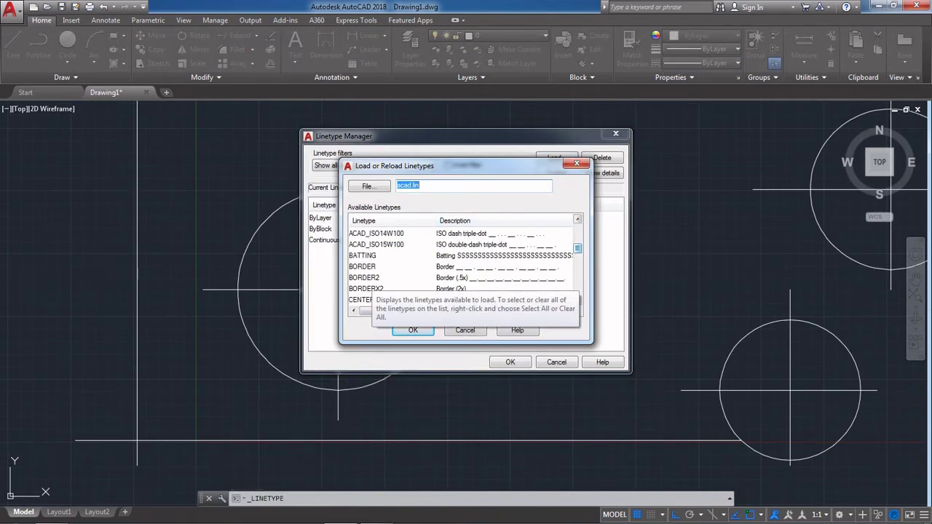
{"action": "scroll", "coordinate": [466, 262], "scroll_direction": "down", "scroll_amount": 1}
{"action": "left_click", "coordinate": [364, 267]}
{"action": "left_click", "coordinate": [413, 330]}
{"action": "left_click", "coordinate": [510, 362]}
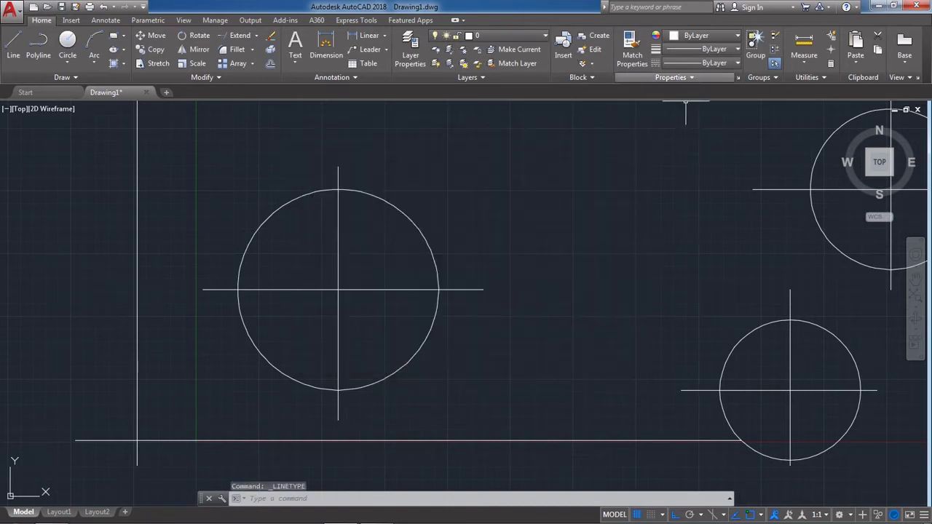
Assign the CENTER2 linetype to the horizontal baseline.
{"action": "left_click", "coordinate": [502, 440]}
{"action": "left_click", "coordinate": [703, 62]}
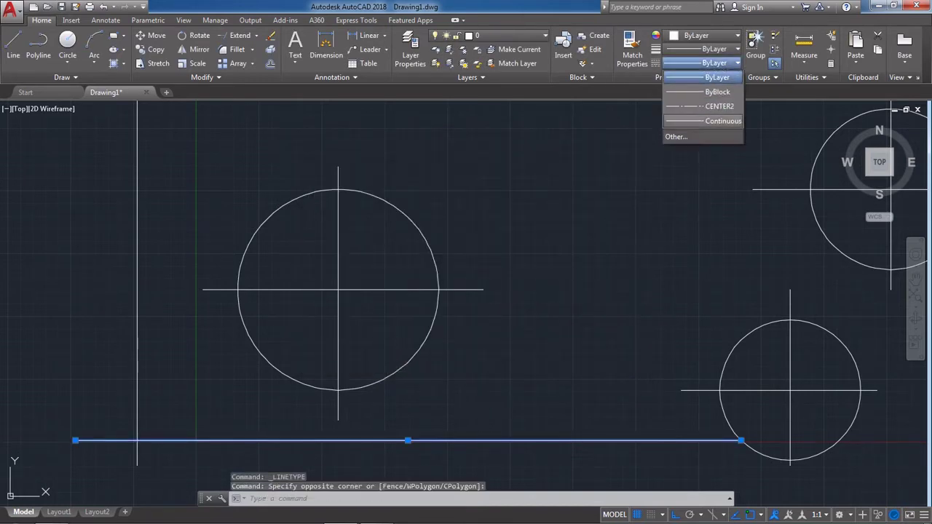
{"action": "key", "text": "Escape"}
{"action": "key", "text": "Escape"}
Copy the baseline's linetype onto the center lines of the circles with Match Properties.
{"action": "scroll", "coordinate": [481, 354], "scroll_direction": "down", "scroll_amount": 2}
{"action": "left_click", "coordinate": [632, 52]}
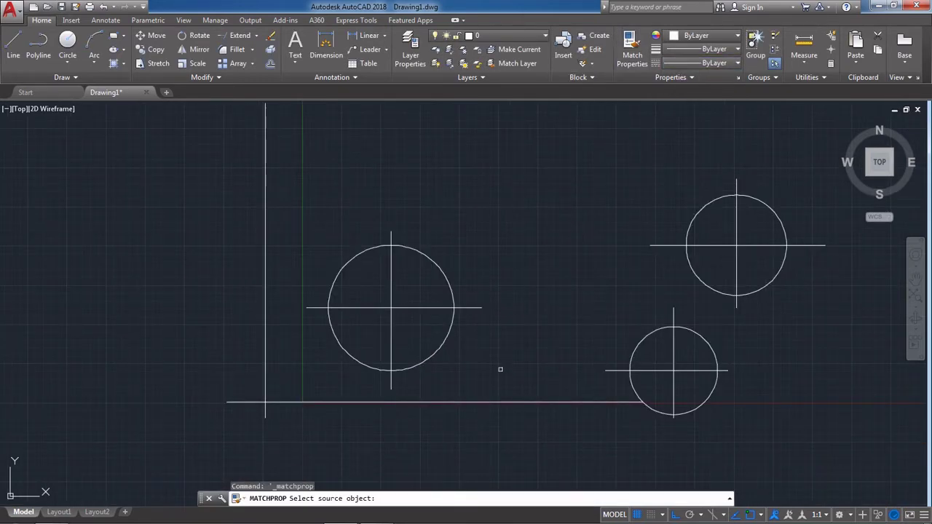
{"action": "left_click", "coordinate": [495, 401]}
{"action": "mouse_move", "coordinate": [391, 308]}
{"action": "left_mouse_down"}
{"action": "mouse_move", "coordinate": [380, 302]}
{"action": "mouse_move", "coordinate": [380, 316]}
{"action": "left_mouse_up"}
{"action": "left_click", "coordinate": [412, 307]}
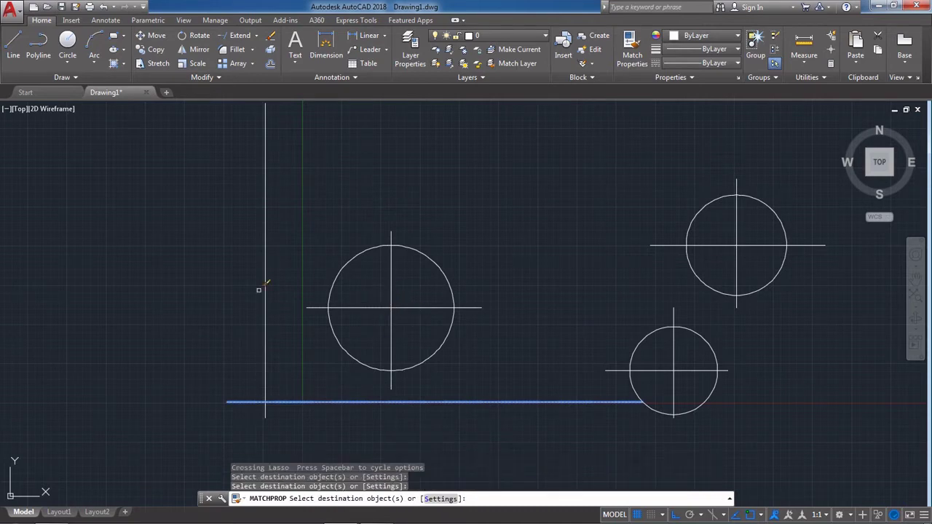
{"action": "left_click", "coordinate": [724, 244]}
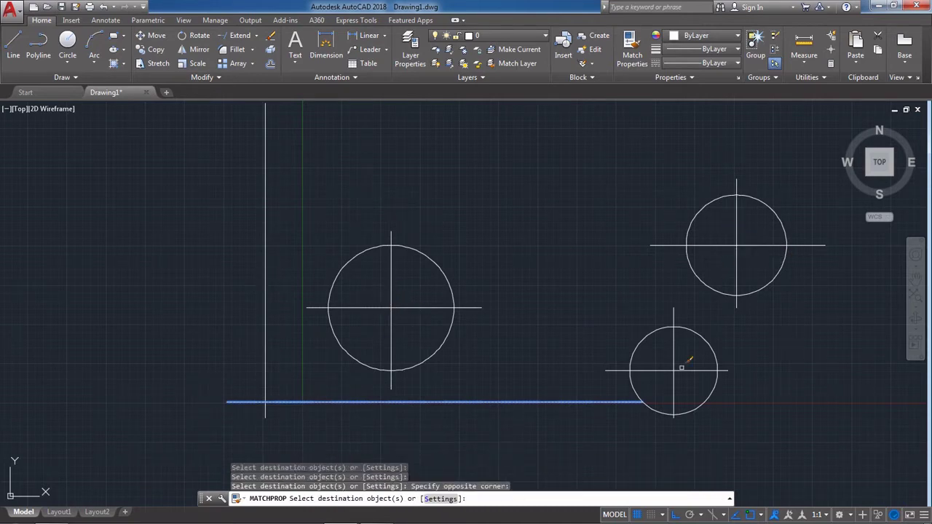
{"action": "left_click", "coordinate": [664, 357]}
{"action": "key", "text": "Escape"}
Set the linetype scale of the horizontal baseline to 7 in its properties.
{"action": "left_click", "coordinate": [526, 401]}
{"action": "type", "text": "mo"}
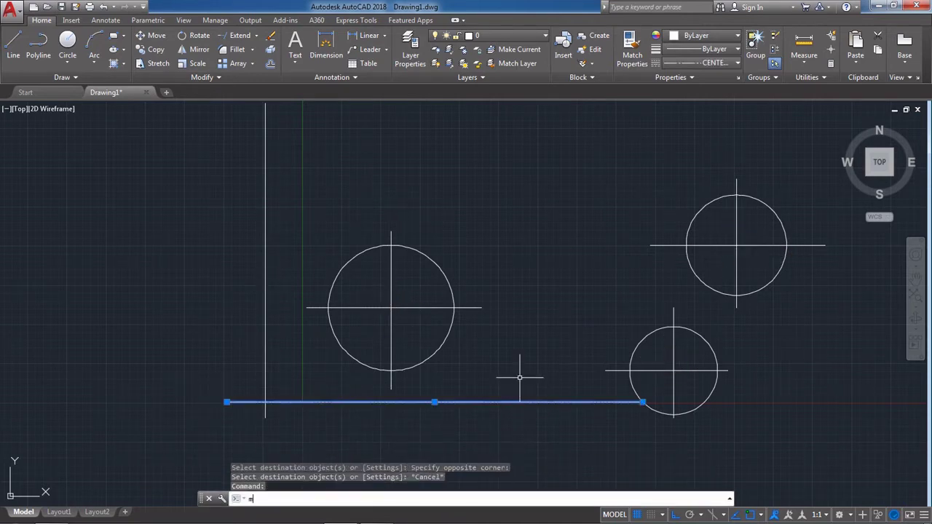
{"action": "key", "text": "Return"}
{"action": "type", "text": "7"}
{"action": "key", "text": "Return"}
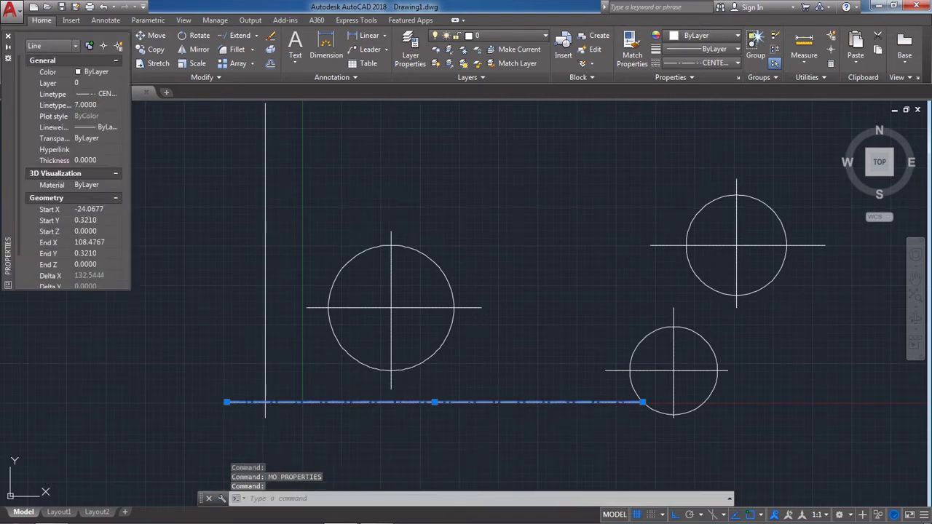
{"action": "left_click", "coordinate": [8, 36]}
Match the rescaled baseline's properties onto the crossed center lines of all three circles.
{"action": "left_click", "coordinate": [632, 51]}
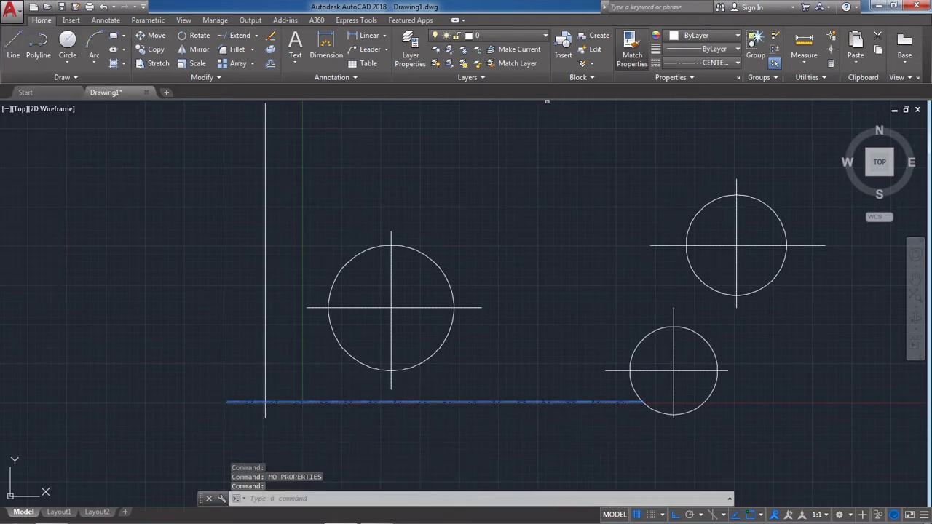
{"action": "left_click", "coordinate": [519, 403]}
{"action": "left_click", "coordinate": [400, 321]}
{"action": "left_click", "coordinate": [376, 297]}
{"action": "left_click", "coordinate": [686, 384]}
{"action": "left_click", "coordinate": [663, 355]}
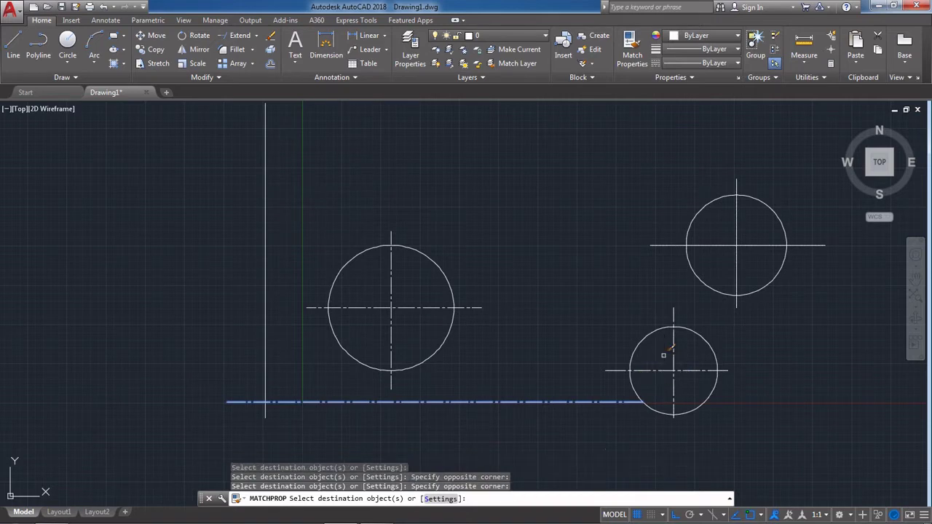
{"action": "key", "text": "Escape"}
Match the properties of the upper-right circle's vertical center line onto the long vertical line at the far left.
{"action": "scroll", "coordinate": [285, 310], "scroll_direction": "down", "scroll_amount": 2}
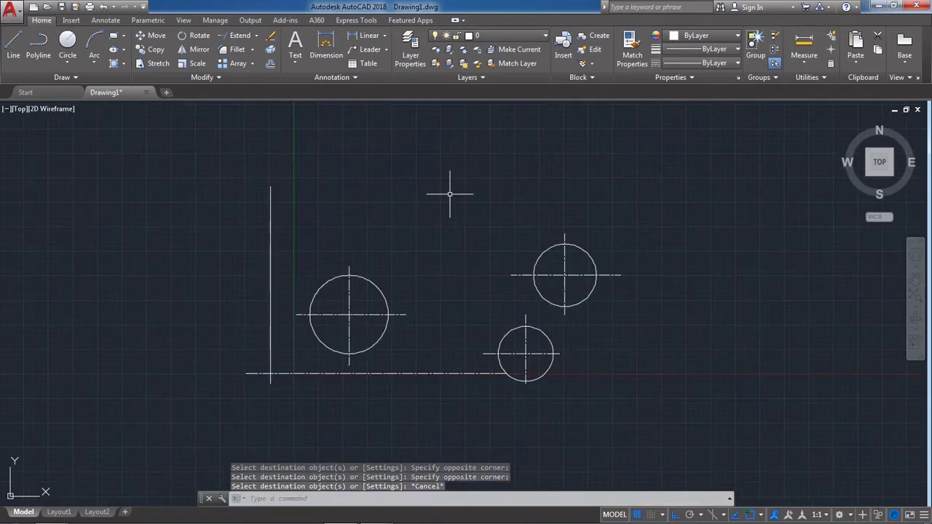
{"action": "left_click", "coordinate": [632, 51]}
{"action": "left_click", "coordinate": [564, 265]}
{"action": "left_click", "coordinate": [293, 250]}
{"action": "left_click", "coordinate": [204, 223]}
{"action": "key", "text": "Escape"}
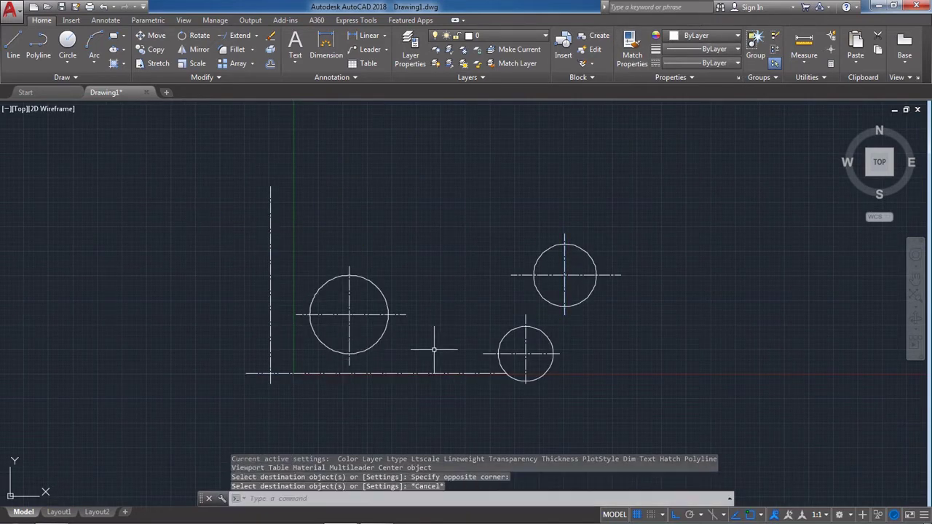
{"action": "scroll", "coordinate": [442, 340], "scroll_direction": "up", "scroll_amount": 2}
{"action": "scroll", "coordinate": [442, 339], "scroll_direction": "down", "scroll_amount": 5}
{"action": "scroll", "coordinate": [434, 354], "scroll_direction": "up", "scroll_amount": 5}
{"action": "scroll", "coordinate": [432, 354], "scroll_direction": "down", "scroll_amount": 2}
{"action": "scroll", "coordinate": [396, 328], "scroll_direction": "up", "scroll_amount": 2}
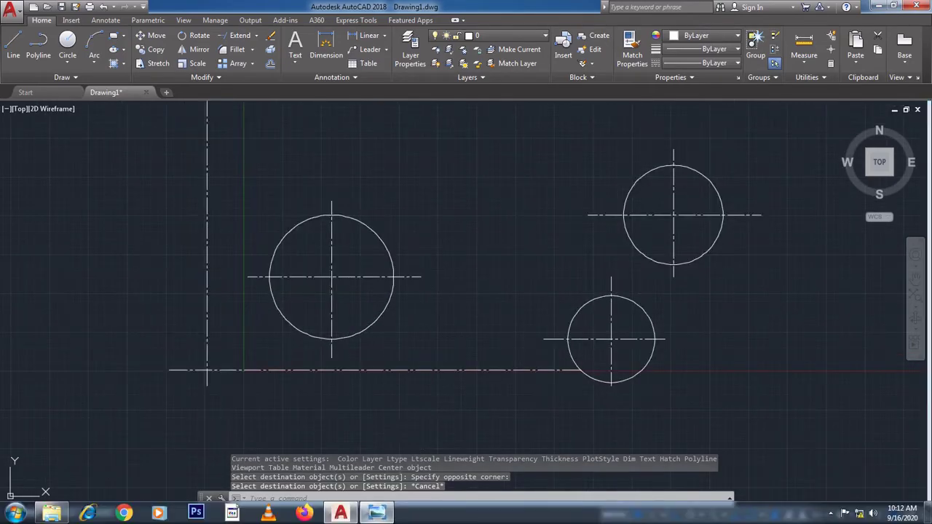
Draw a Tan, Tan, Tan circle touching the left circle and the small lower circle, entering 35 for the third point.
{"action": "left_click", "coordinate": [378, 511]}
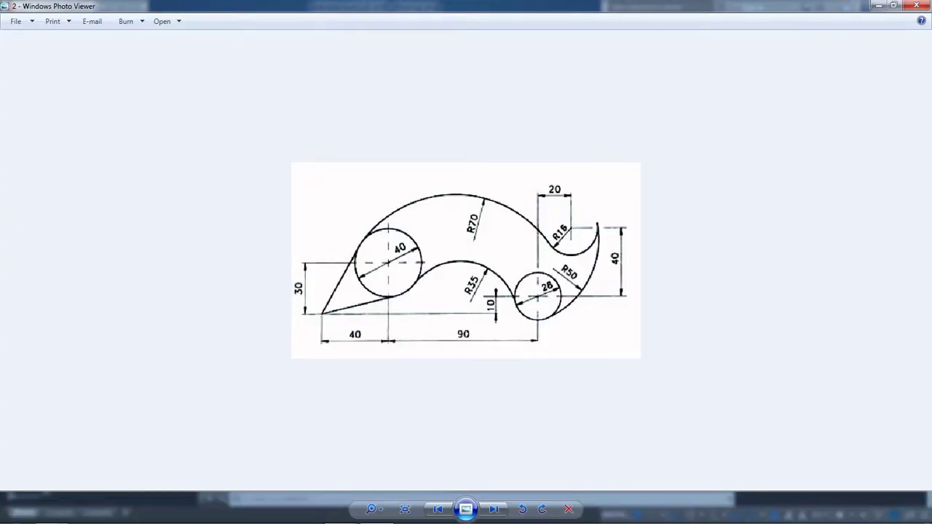
{"action": "left_click", "coordinate": [106, 513]}
{"action": "left_click", "coordinate": [67, 64]}
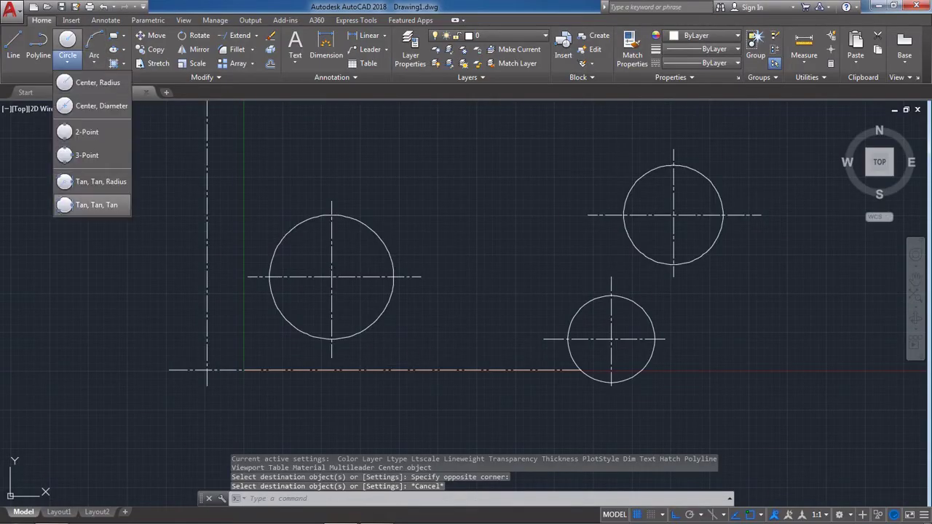
{"action": "left_click", "coordinate": [95, 204]}
{"action": "left_click", "coordinate": [374, 322]}
{"action": "left_click", "coordinate": [547, 370]}
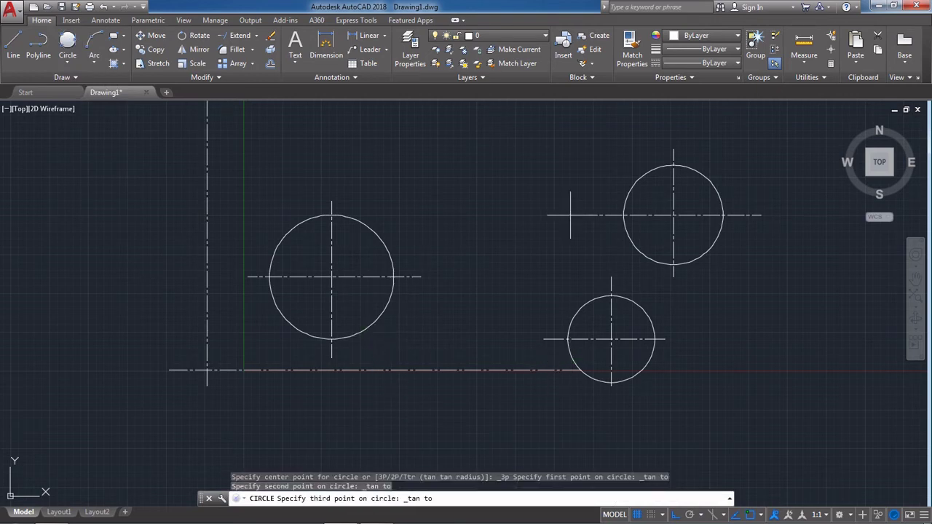
{"action": "left_click", "coordinate": [554, 154]}
{"action": "type", "text": "35"}
{"action": "key", "text": "Return"}
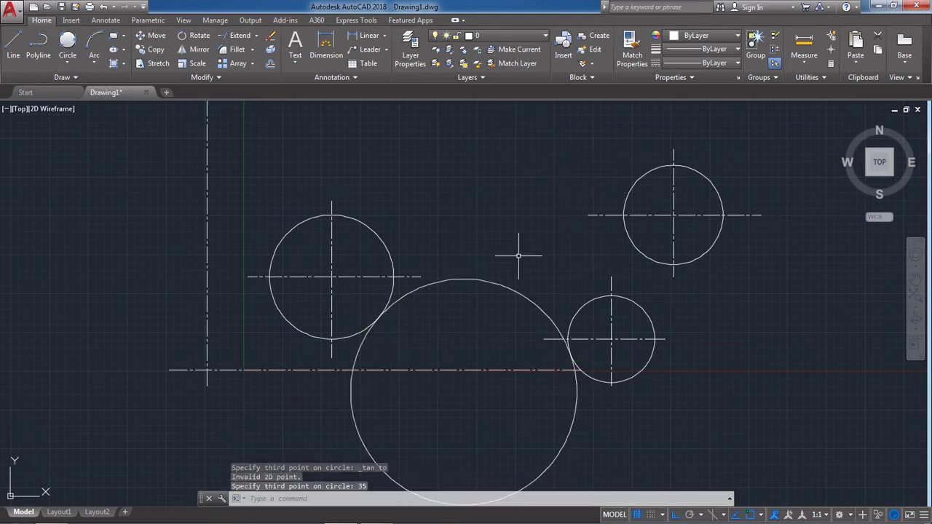
{"action": "scroll", "coordinate": [444, 350], "scroll_direction": "down", "scroll_amount": 2}
{"action": "left_click", "coordinate": [375, 513]}
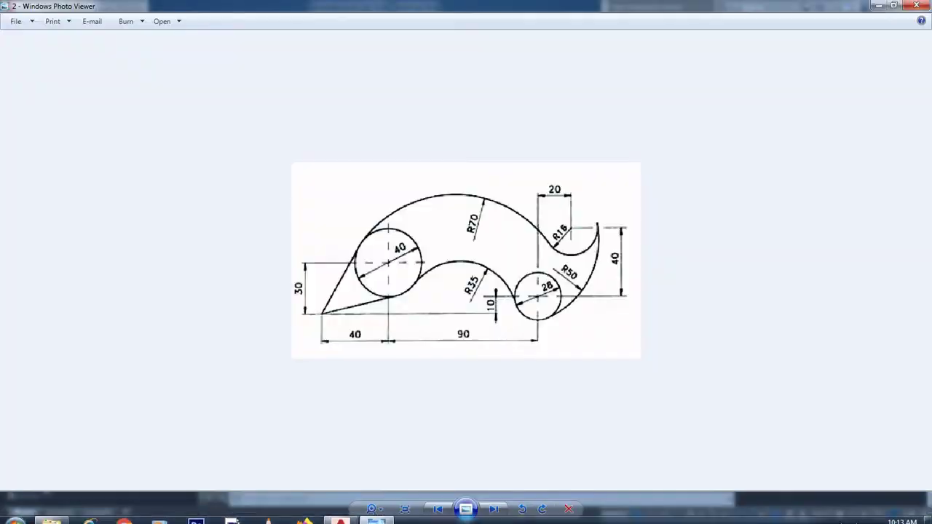
{"action": "left_click", "coordinate": [341, 513]}
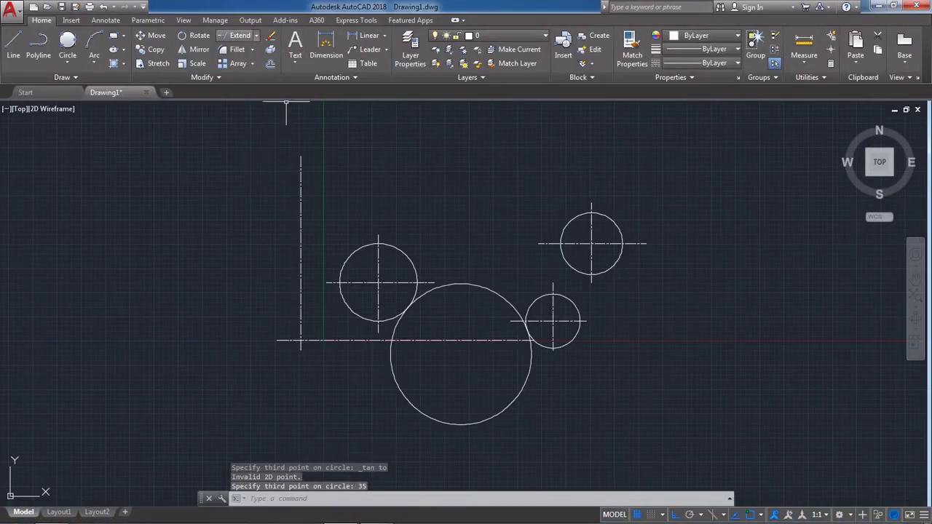
{"action": "left_click", "coordinate": [256, 35]}
{"action": "left_click", "coordinate": [236, 50]}
{"action": "scroll", "coordinate": [413, 366], "scroll_direction": "up", "scroll_amount": 4}
{"action": "scroll", "coordinate": [468, 328], "scroll_direction": "down", "scroll_amount": 2}
{"action": "key", "text": "Escape"}
{"action": "scroll", "coordinate": [479, 357], "scroll_direction": "up", "scroll_amount": 2}
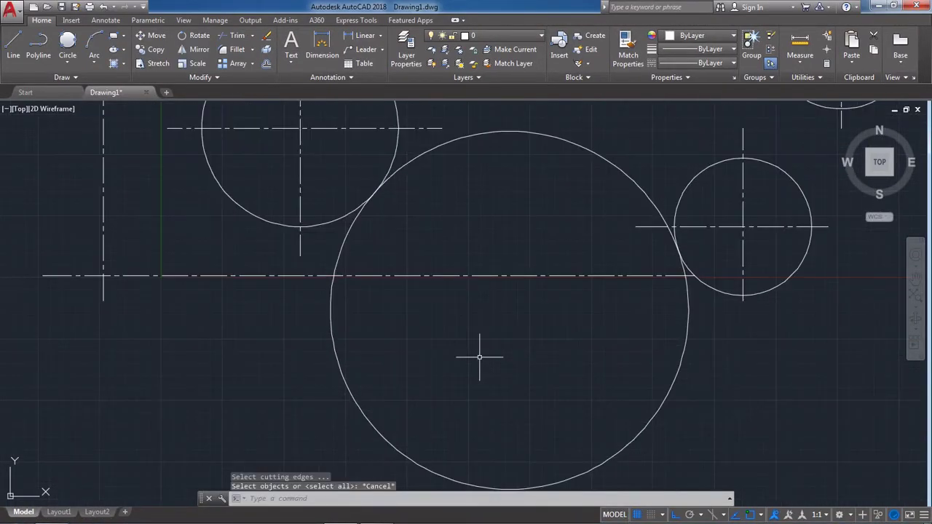
Trim the tangent circle to leave only its upper arc between the left circle and the small lower circle.
{"action": "type", "text": "tr"}
{"action": "key", "text": "Return"}
{"action": "key", "text": "Return"}
{"action": "left_click", "coordinate": [350, 386]}
{"action": "left_click", "coordinate": [338, 256]}
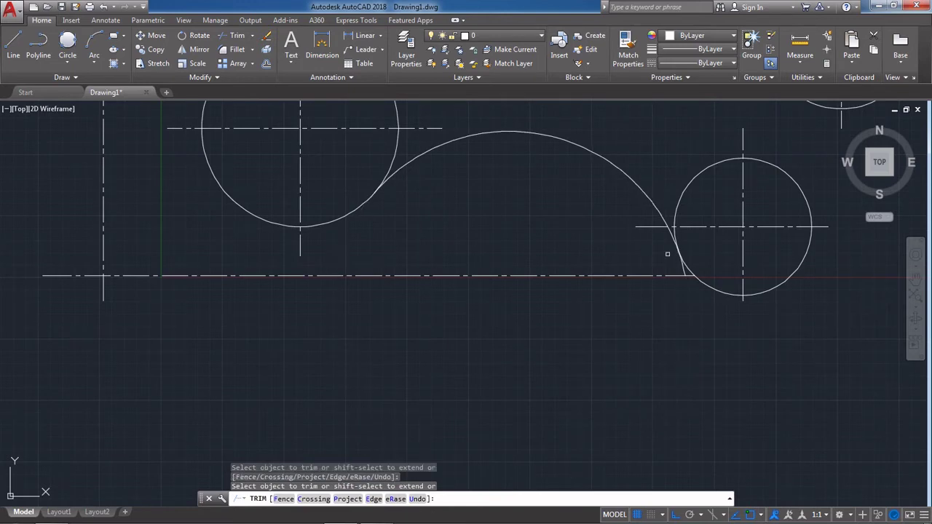
{"action": "scroll", "coordinate": [667, 254], "scroll_direction": "up", "scroll_amount": 3}
{"action": "left_click", "coordinate": [721, 297]}
{"action": "left_click", "coordinate": [728, 291]}
{"action": "scroll", "coordinate": [503, 308], "scroll_direction": "down", "scroll_amount": 5}
{"action": "key", "text": "Escape"}
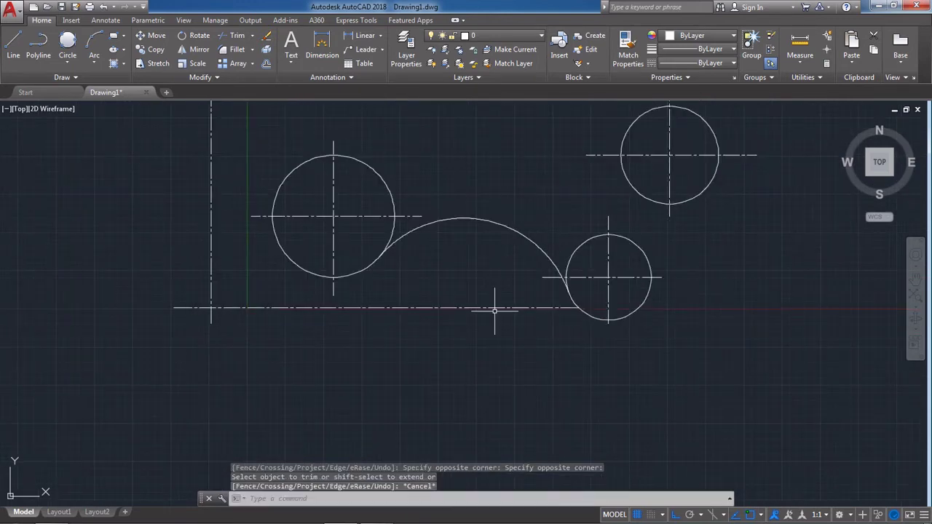
Examine the reference drawing for the outer arc that joins the upper-right circle and the small lower circle.
{"action": "scroll", "coordinate": [404, 222], "scroll_direction": "down", "scroll_amount": 2}
{"action": "scroll", "coordinate": [445, 167], "scroll_direction": "up", "scroll_amount": 2}
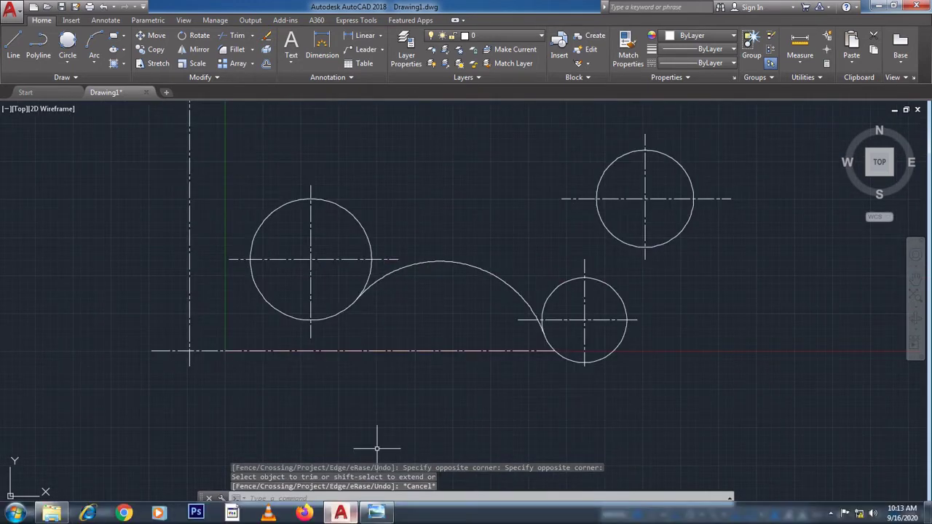
{"action": "left_click", "coordinate": [368, 516]}
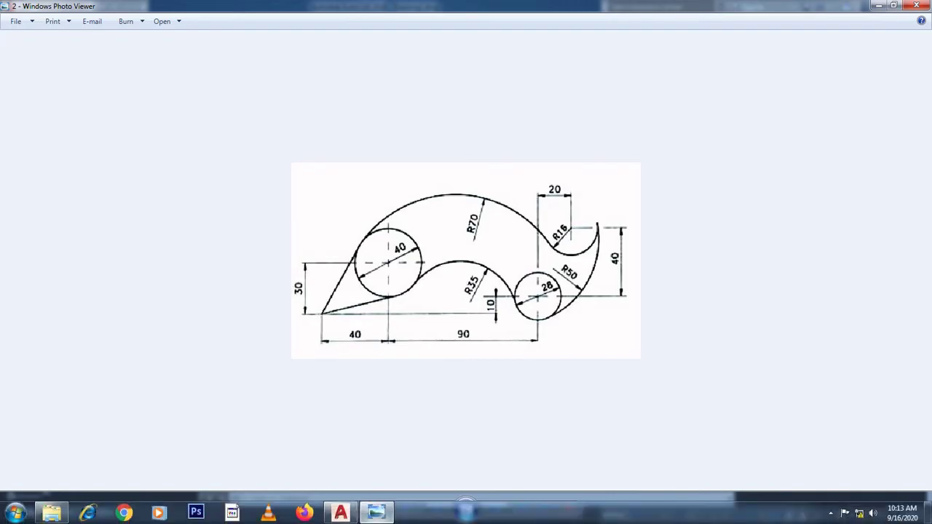
{"action": "left_click", "coordinate": [339, 515]}
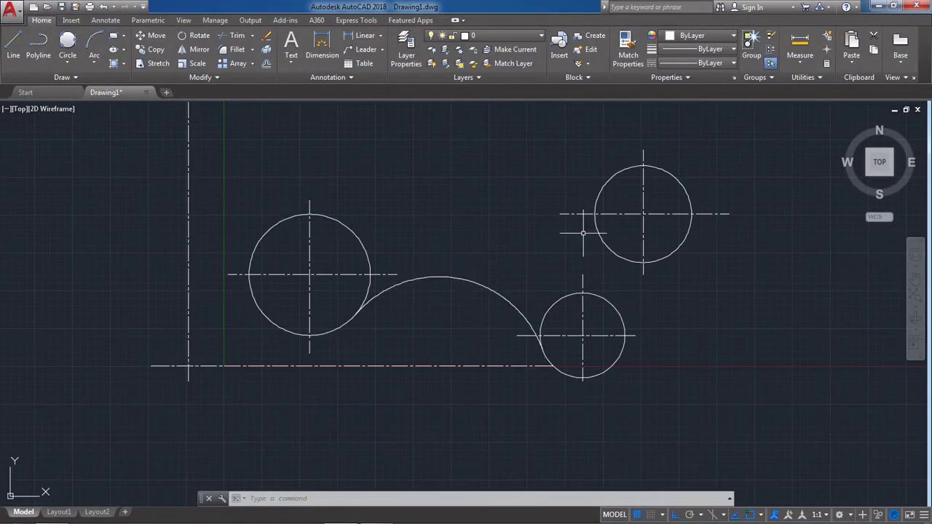
{"action": "left_click", "coordinate": [367, 515]}
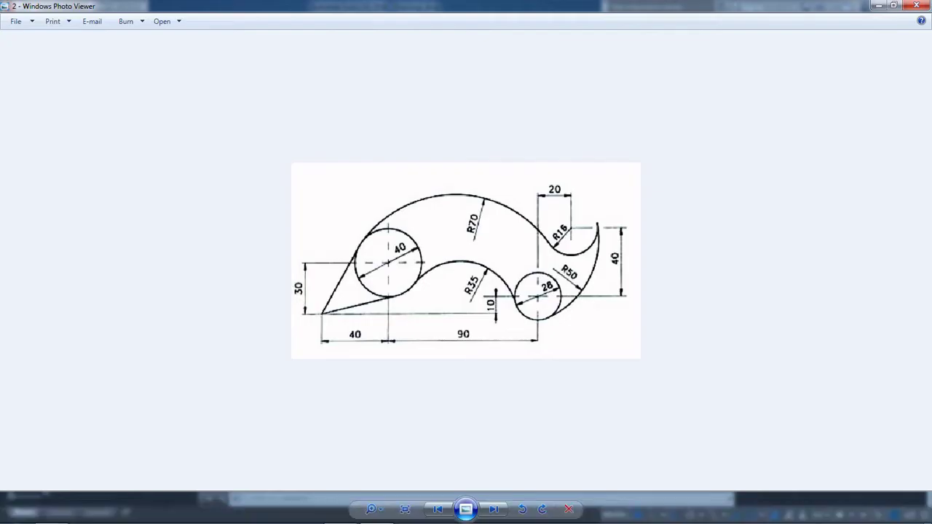
{"action": "left_click", "coordinate": [339, 515]}
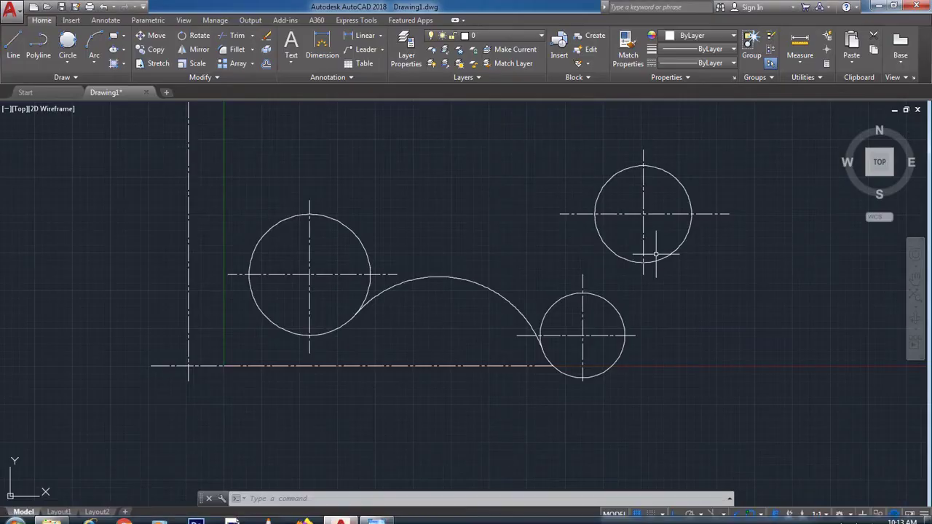
Draw a Tan, Tan, Radius circle of radius 50 tangent to the upper-right circle and the small lower circle.
{"action": "left_click", "coordinate": [68, 59]}
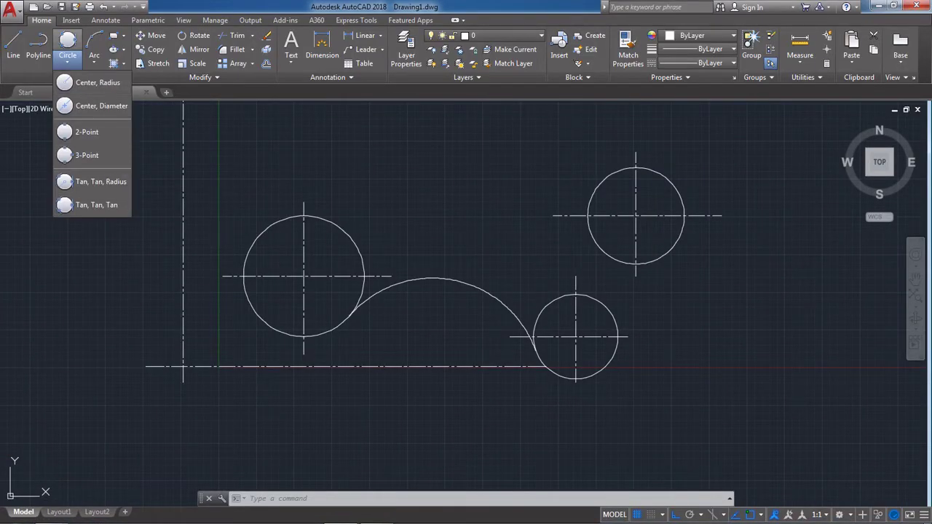
{"action": "left_click", "coordinate": [87, 179]}
{"action": "left_click", "coordinate": [688, 232]}
{"action": "left_click", "coordinate": [618, 353]}
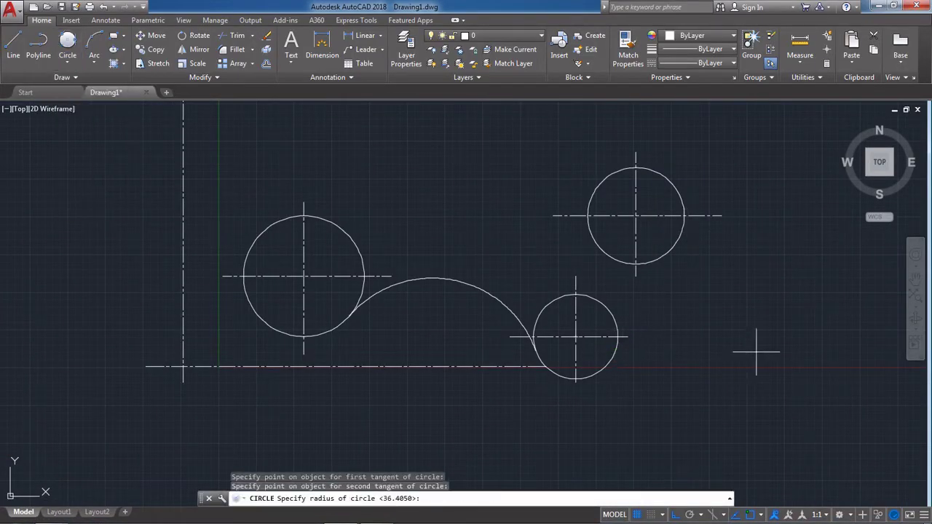
{"action": "type", "text": "50"}
{"action": "key", "text": "Return"}
{"action": "scroll", "coordinate": [679, 328], "scroll_direction": "down", "scroll_amount": 3}
{"action": "scroll", "coordinate": [680, 328], "scroll_direction": "up", "scroll_amount": 3}
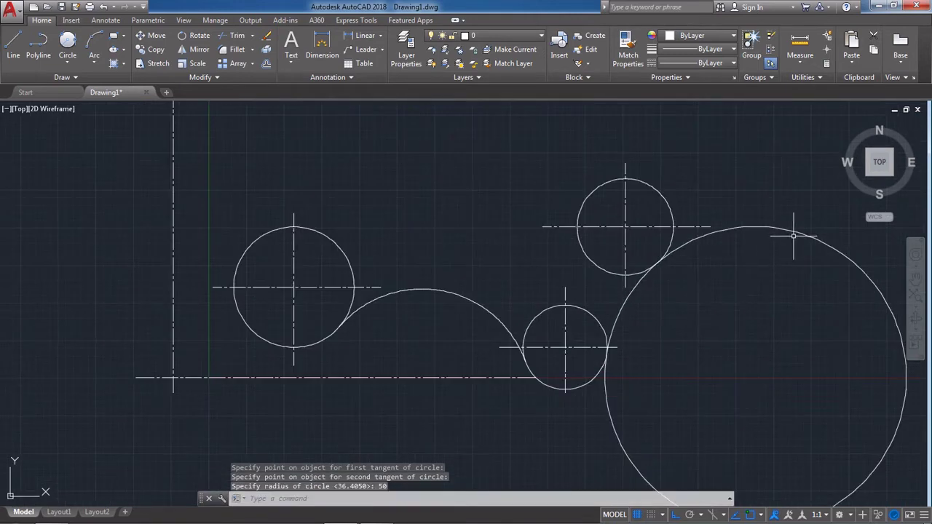
Erase the large radius-50 circle lying outside the upper-right and small lower circles.
{"action": "left_click", "coordinate": [796, 231]}
{"action": "type", "text": "e"}
{"action": "key", "text": "Return"}
Draw a Tan, Tan, Radius circle of radius 50 that encloses and touches the upper-right circle and the small lower circle.
{"action": "left_click", "coordinate": [376, 515]}
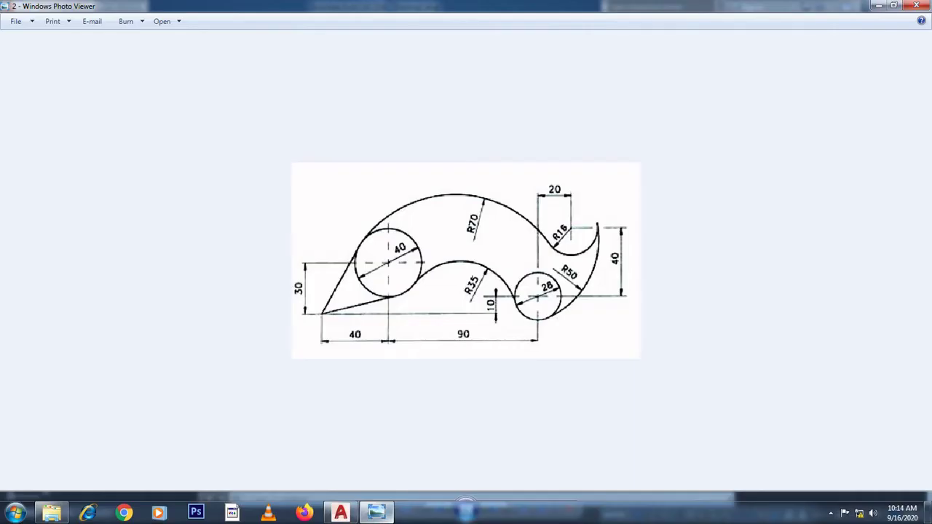
{"action": "left_click", "coordinate": [340, 516]}
{"action": "left_click", "coordinate": [67, 64]}
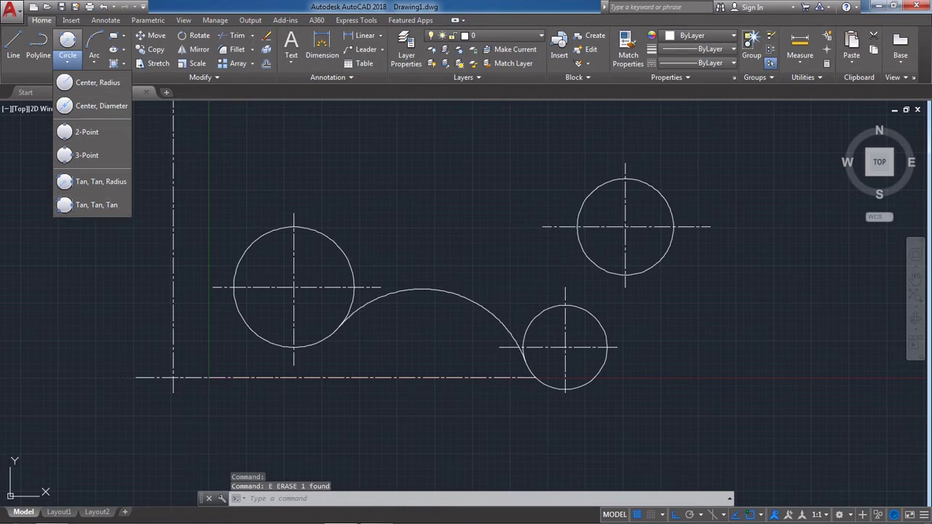
{"action": "left_click", "coordinate": [80, 181]}
{"action": "left_click", "coordinate": [676, 234]}
{"action": "left_click", "coordinate": [598, 375]}
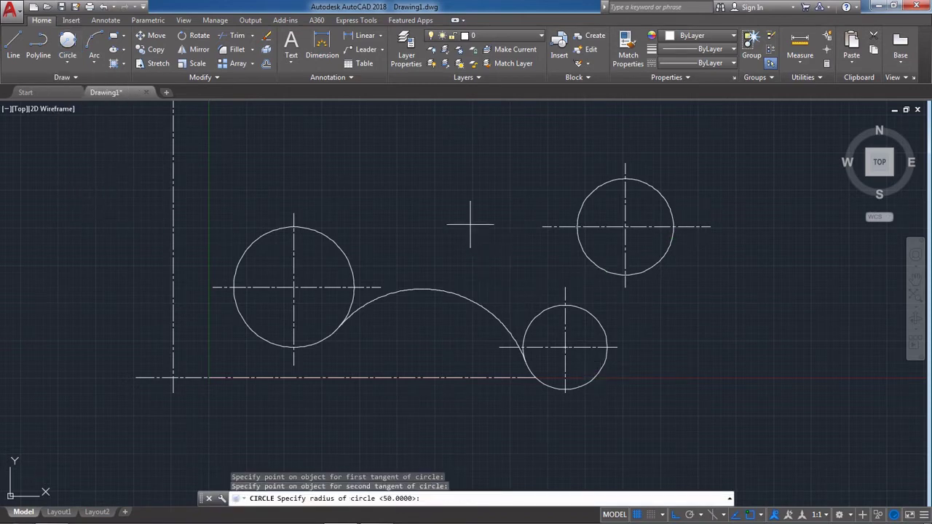
{"action": "key", "text": "Return"}
{"action": "right_click", "coordinate": [471, 226]}
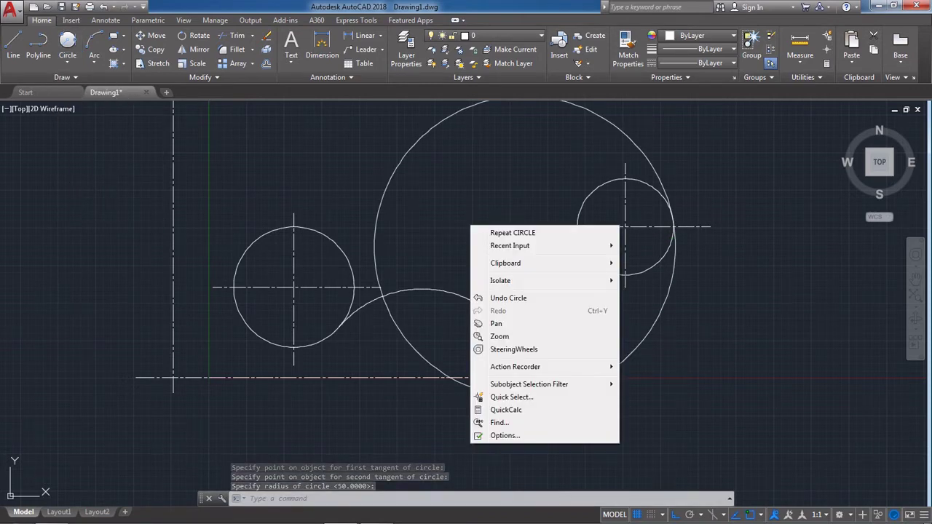
{"action": "left_click", "coordinate": [430, 201]}
{"action": "key", "text": "Escape"}
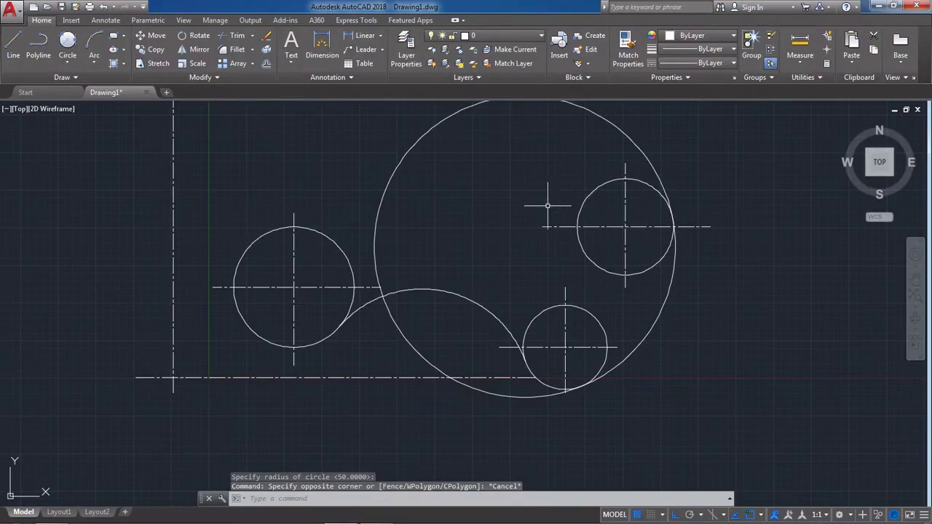
Trim the enclosing radius-50 circle to leave only its outer arc between the upper-right circle and the small lower circle.
{"action": "scroll", "coordinate": [634, 333], "scroll_direction": "up", "scroll_amount": 2}
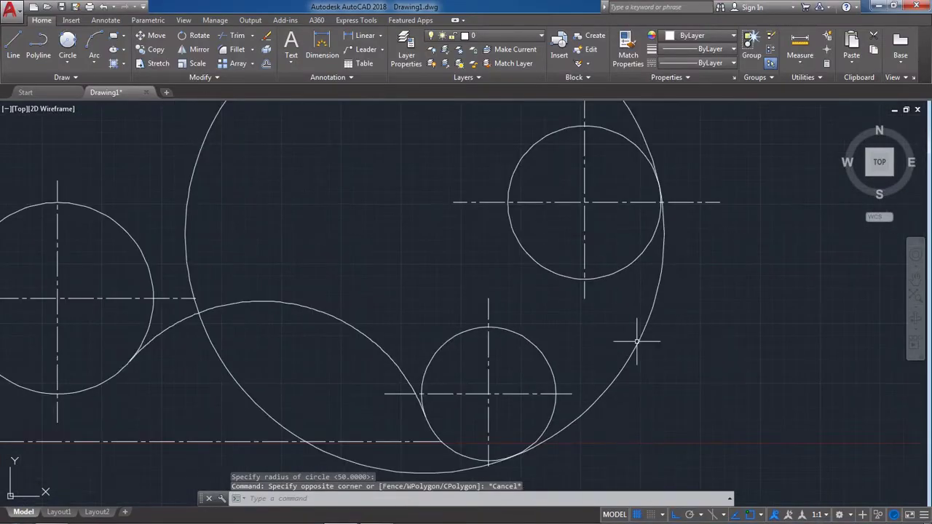
{"action": "type", "text": "tr"}
{"action": "key", "text": "Return"}
{"action": "left_click", "coordinate": [274, 416]}
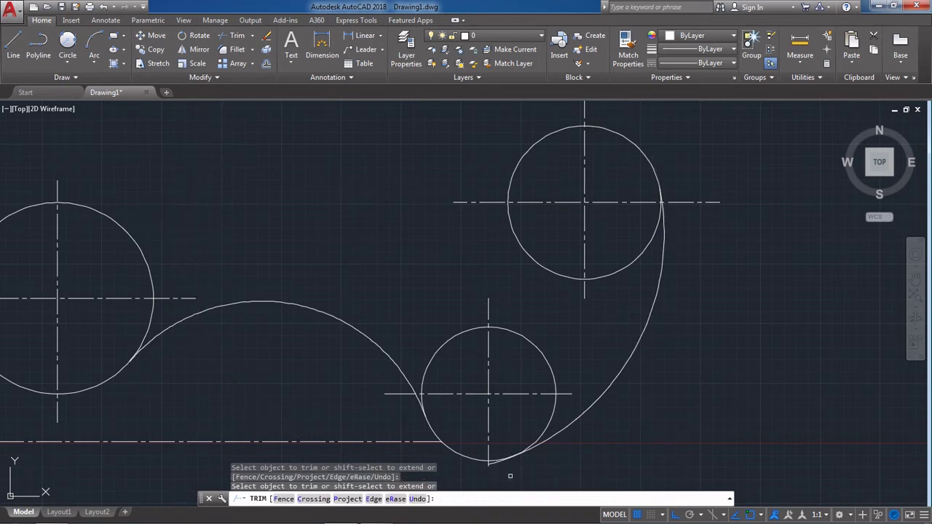
{"action": "scroll", "coordinate": [458, 426], "scroll_direction": "up", "scroll_amount": 3}
{"action": "scroll", "coordinate": [478, 416], "scroll_direction": "down", "scroll_amount": 3}
{"action": "scroll", "coordinate": [638, 152], "scroll_direction": "up", "scroll_amount": 3}
{"action": "scroll", "coordinate": [648, 255], "scroll_direction": "down", "scroll_amount": 4}
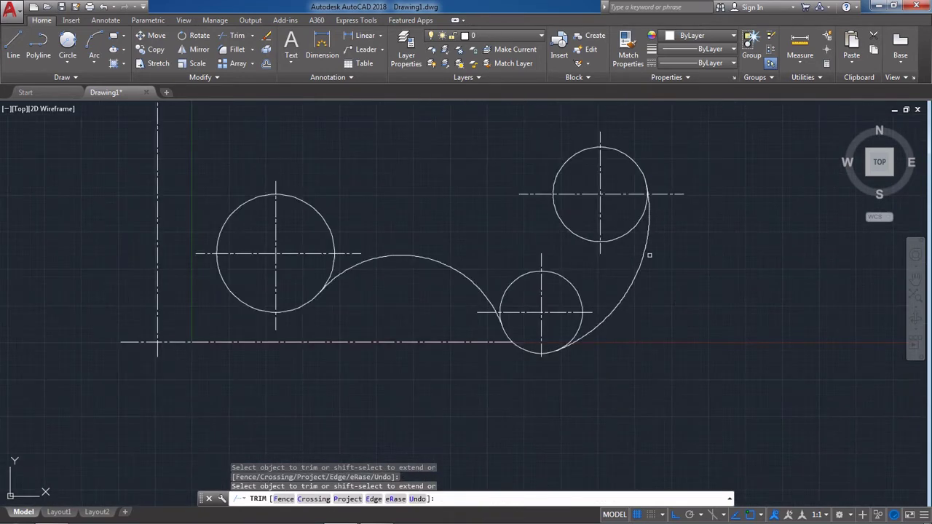
{"action": "scroll", "coordinate": [663, 256], "scroll_direction": "down", "scroll_amount": 2}
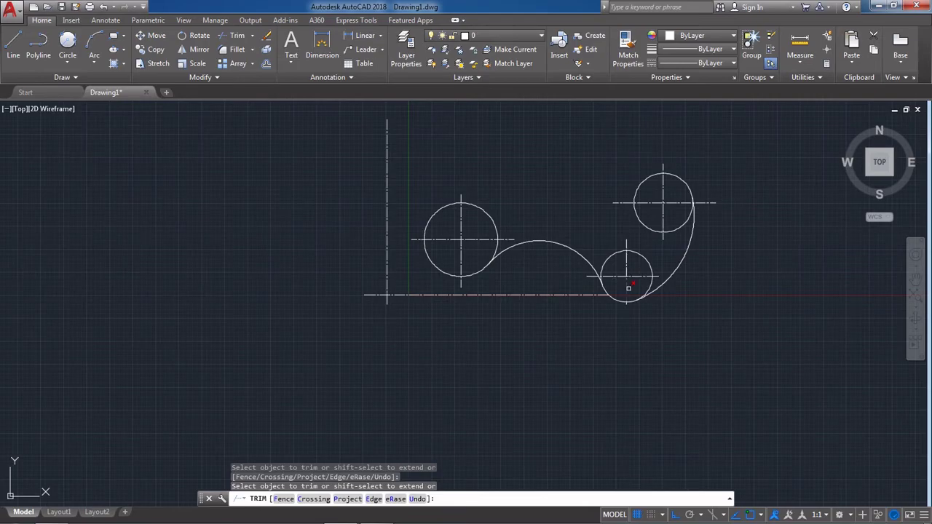
{"action": "key", "text": "Escape"}
{"action": "scroll", "coordinate": [645, 208], "scroll_direction": "up", "scroll_amount": 2}
{"action": "scroll", "coordinate": [613, 210], "scroll_direction": "down", "scroll_amount": 2}
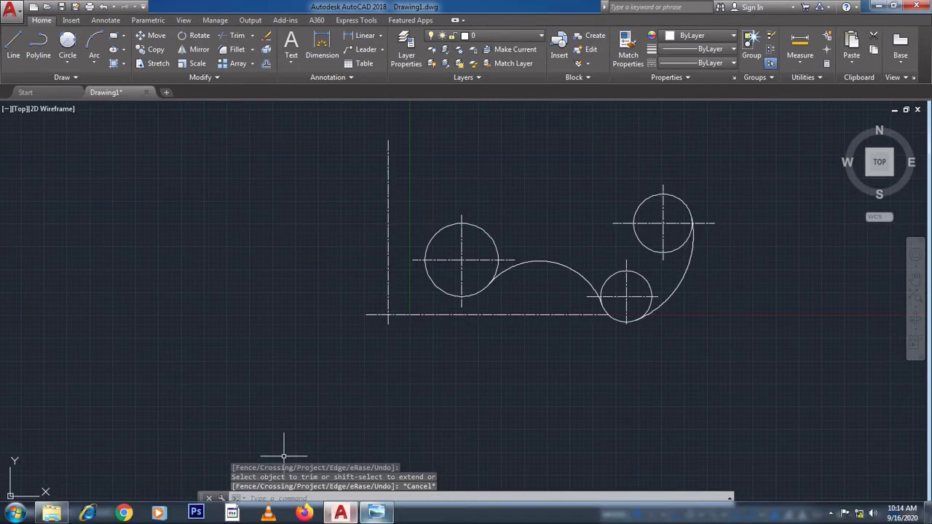
Try to draw a Tan, Tan, Radius circle of radius 50 tangent to the left circle and the upper-right circle.
{"action": "left_click", "coordinate": [377, 513]}
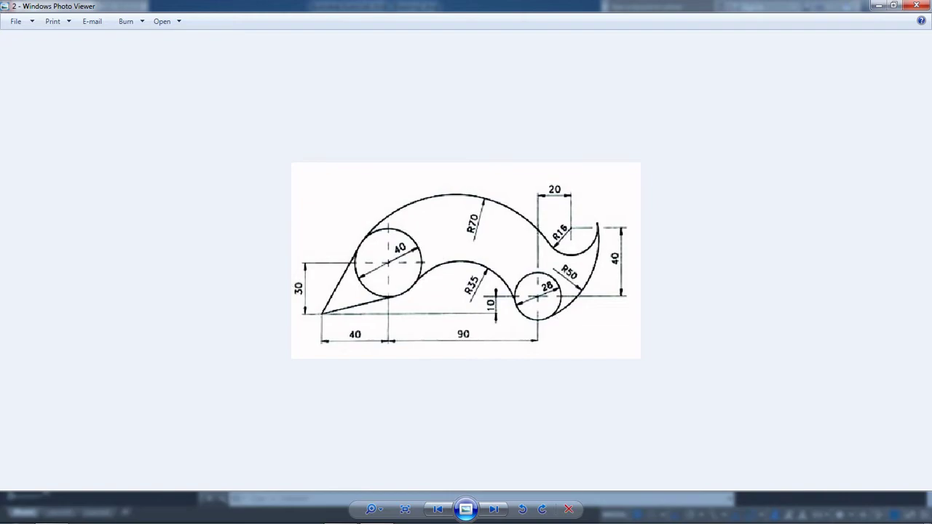
{"action": "left_click", "coordinate": [364, 512]}
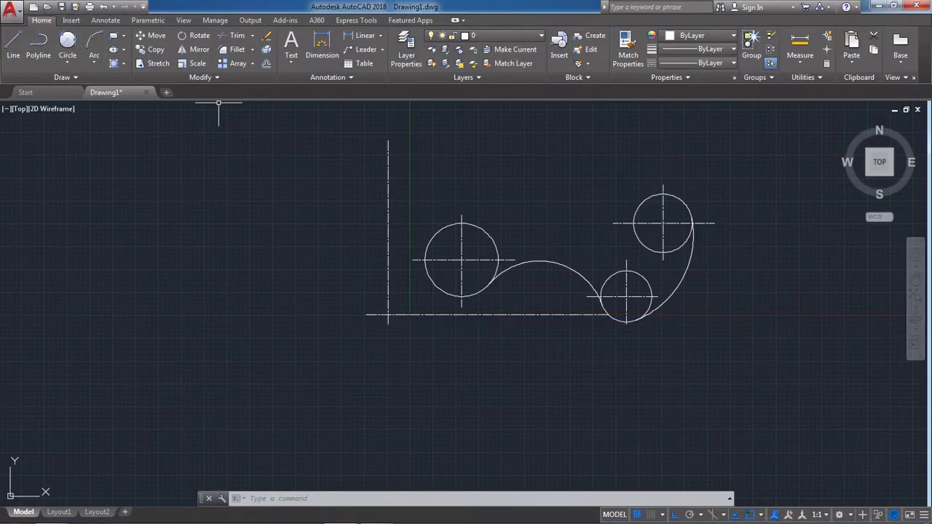
{"action": "left_click", "coordinate": [67, 59]}
{"action": "left_click", "coordinate": [88, 181]}
{"action": "left_click", "coordinate": [438, 227]}
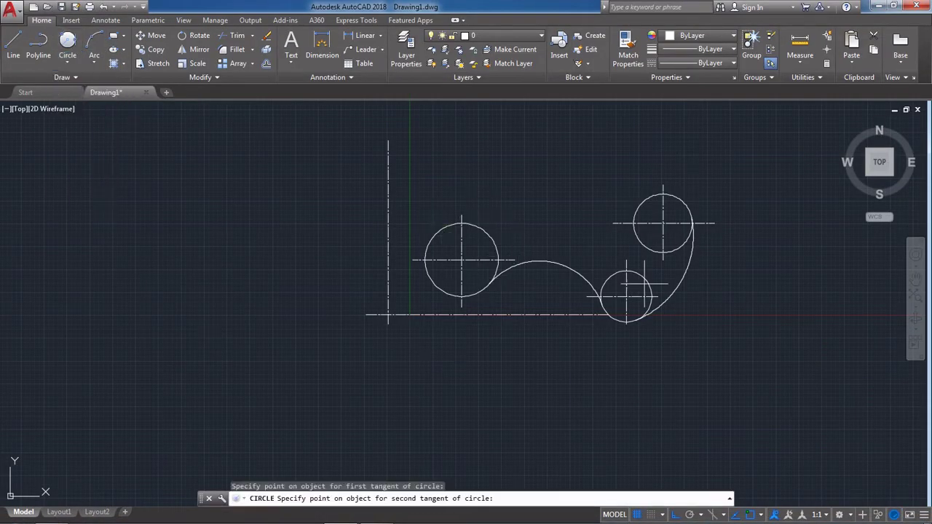
{"action": "left_click", "coordinate": [653, 251]}
{"action": "key", "text": "Return"}
{"action": "right_click", "coordinate": [588, 376]}
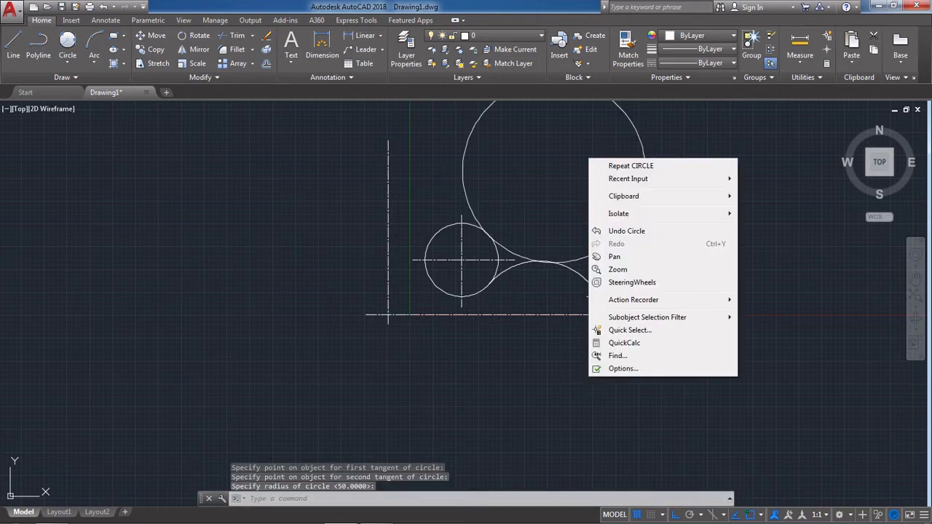
{"action": "left_click", "coordinate": [641, 430]}
Erase the radius-50 circle just drawn between the left and upper-right circles.
{"action": "left_click", "coordinate": [595, 252]}
{"action": "type", "text": "e"}
{"action": "key", "text": "Return"}
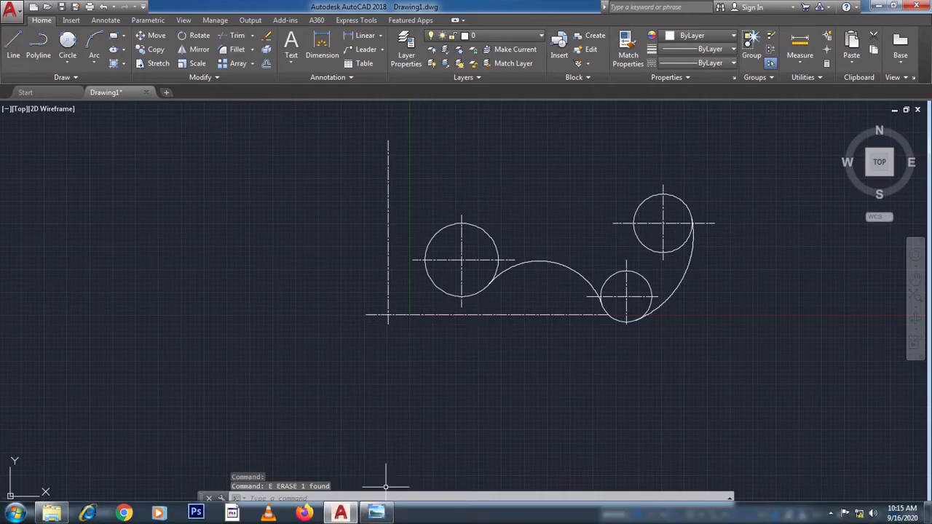
Draw a Tan, Tan, Radius circle of radius 70 tangent to the left circle and the upper-right circle.
{"action": "left_click", "coordinate": [377, 512]}
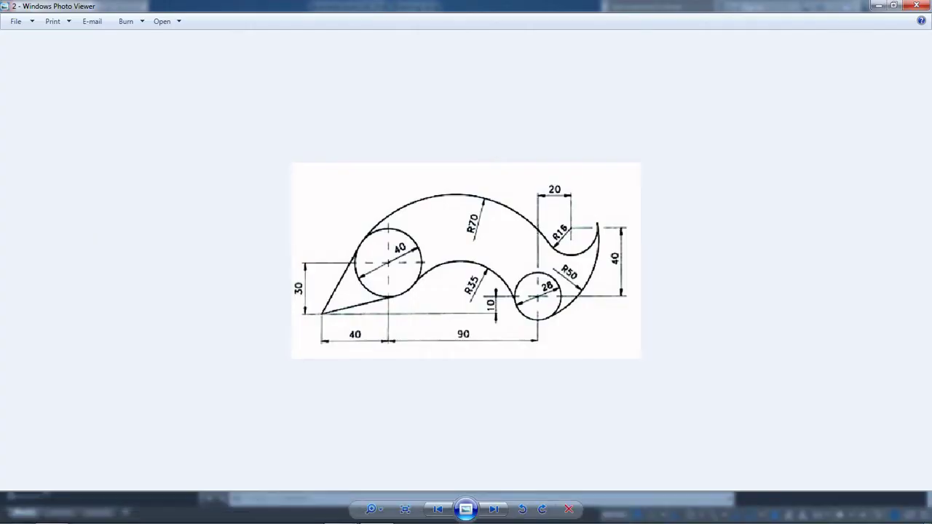
{"action": "left_click", "coordinate": [337, 512]}
{"action": "left_click", "coordinate": [67, 64]}
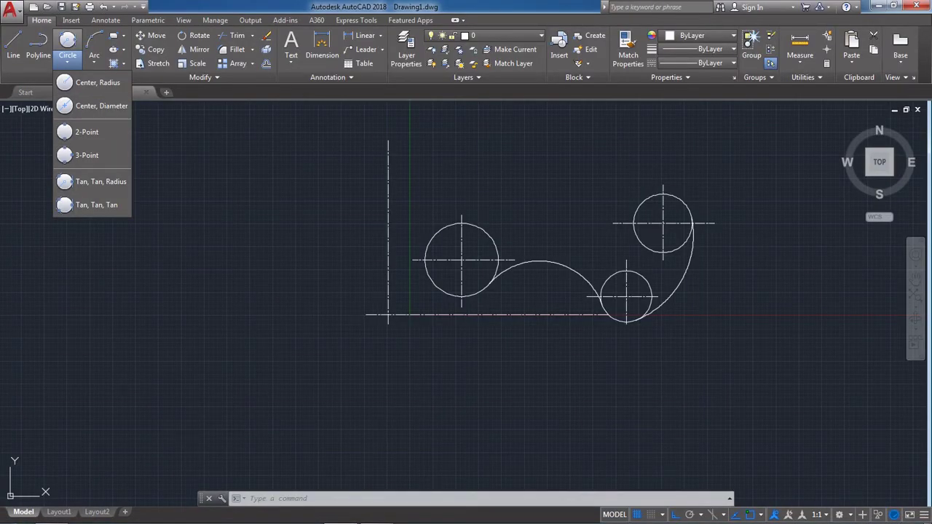
{"action": "left_click", "coordinate": [95, 181]}
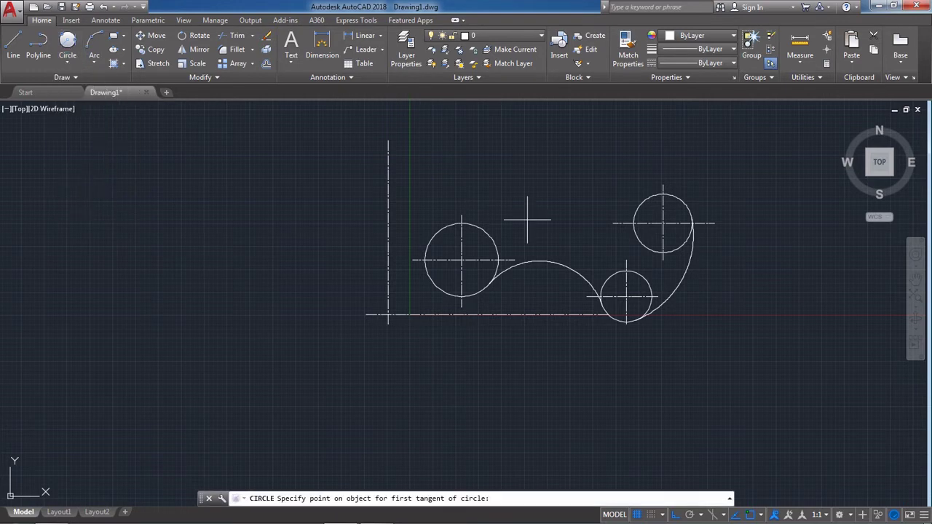
{"action": "left_click", "coordinate": [417, 247]}
{"action": "left_click", "coordinate": [655, 251]}
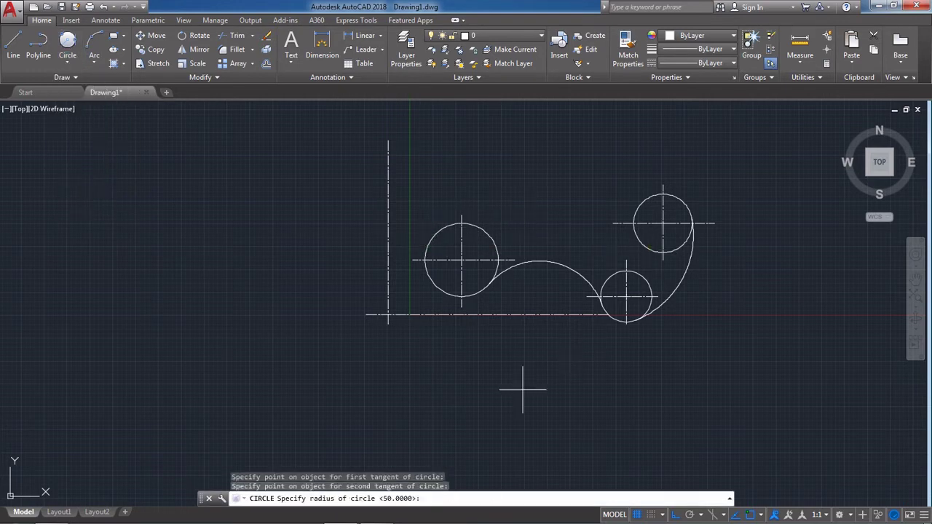
{"action": "left_click", "coordinate": [377, 512]}
{"action": "left_click", "coordinate": [377, 512]}
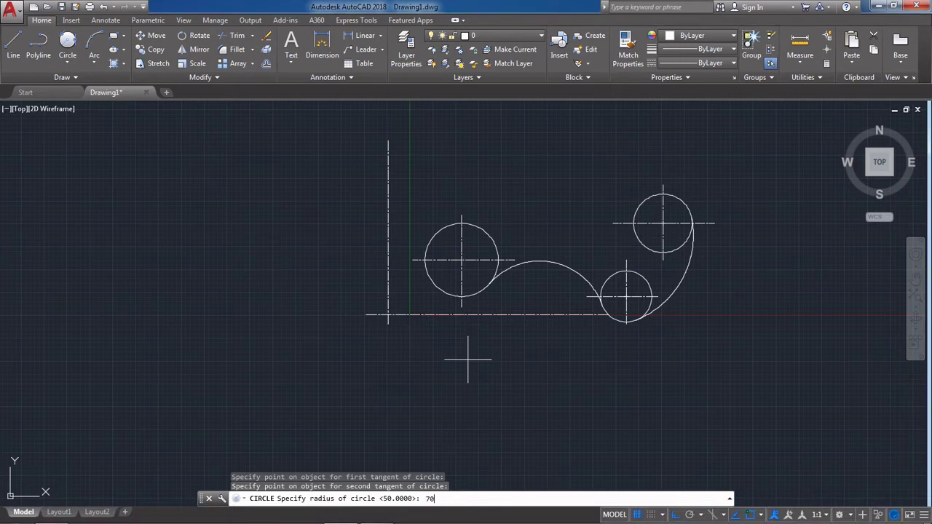
{"action": "key", "text": "Return"}
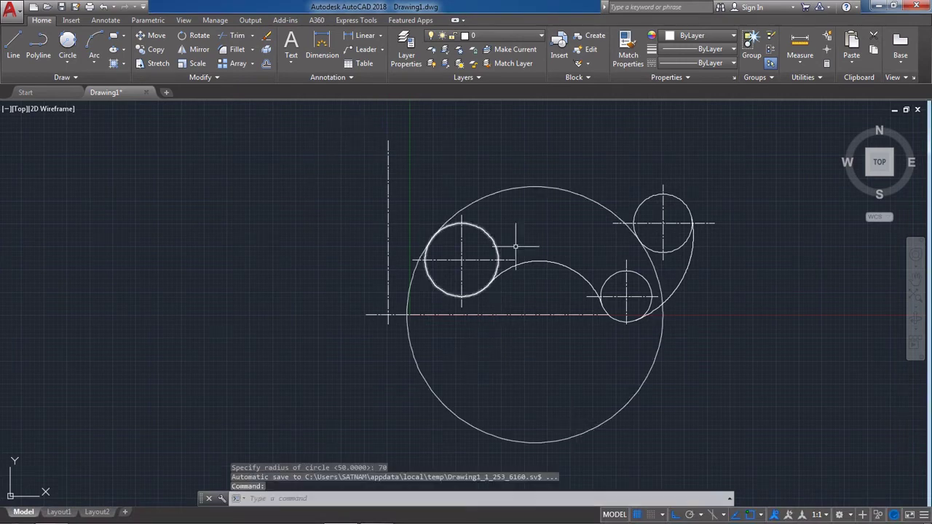
Compare the radius-70 circle and its tangent points with the upper arc in the reference drawing.
{"action": "scroll", "coordinate": [575, 219], "scroll_direction": "up", "scroll_amount": 2}
{"action": "left_click", "coordinate": [378, 513]}
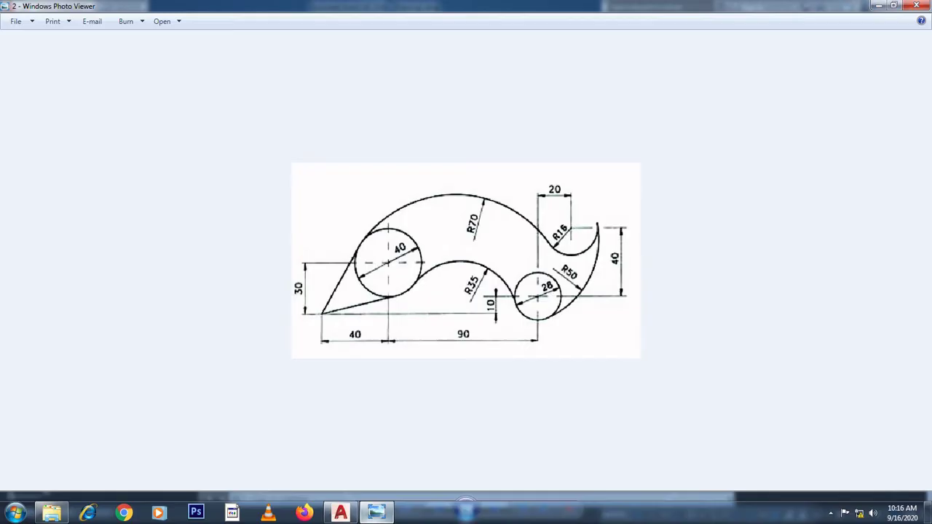
{"action": "left_click", "coordinate": [377, 513]}
{"action": "scroll", "coordinate": [479, 230], "scroll_direction": "down", "scroll_amount": 4}
{"action": "scroll", "coordinate": [476, 237], "scroll_direction": "up", "scroll_amount": 4}
{"action": "scroll", "coordinate": [469, 251], "scroll_direction": "down", "scroll_amount": 4}
{"action": "scroll", "coordinate": [463, 258], "scroll_direction": "up", "scroll_amount": 2}
{"action": "middle_click_drag", "start_coordinate": [508, 238], "coordinate": [593, 200]}
{"action": "scroll", "coordinate": [594, 199], "scroll_direction": "up", "scroll_amount": 3}
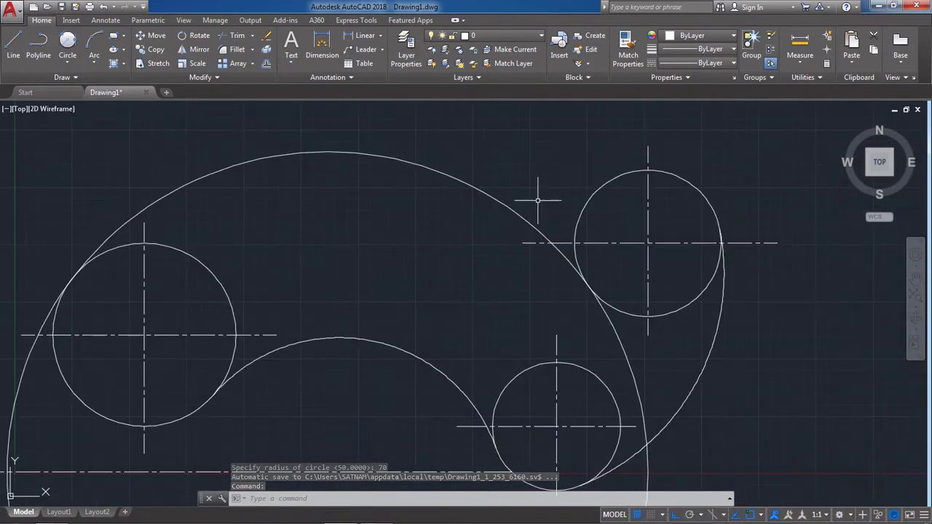
{"action": "left_click", "coordinate": [238, 35]}
{"action": "key", "text": "Escape"}
{"action": "key", "text": "Escape"}
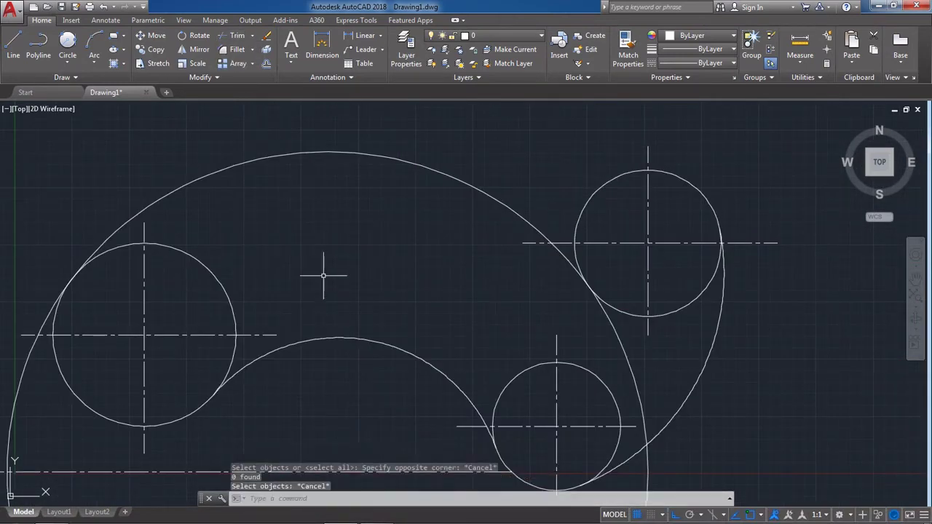
Trim the radius-70 circle beyond its tangent points so its upper arc ends at the left circle and the upper-right circle.
{"action": "scroll", "coordinate": [323, 274], "scroll_direction": "up", "scroll_amount": 2}
{"action": "key", "text": "space"}
{"action": "key", "text": "space"}
{"action": "scroll", "coordinate": [304, 180], "scroll_direction": "down", "scroll_amount": 2}
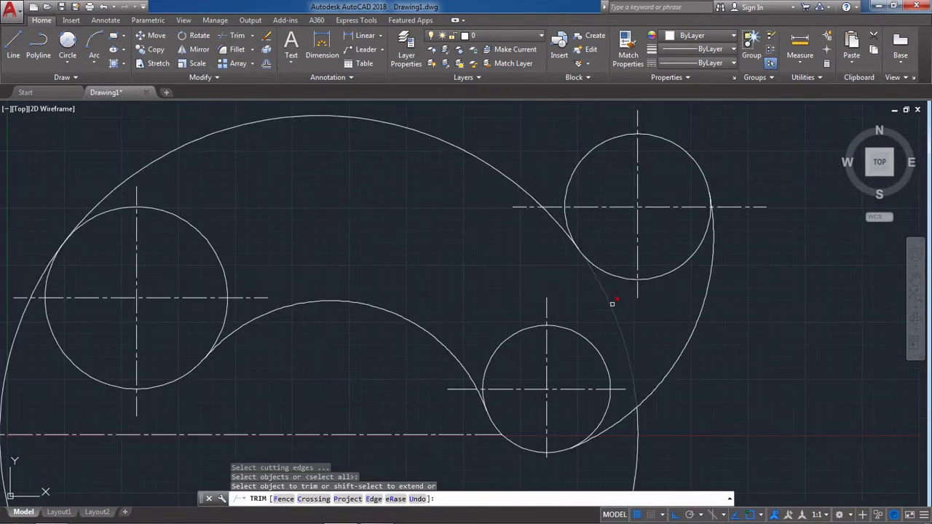
{"action": "left_click", "coordinate": [612, 304]}
{"action": "scroll", "coordinate": [480, 201], "scroll_direction": "down", "scroll_amount": 1}
{"action": "left_click", "coordinate": [186, 291]}
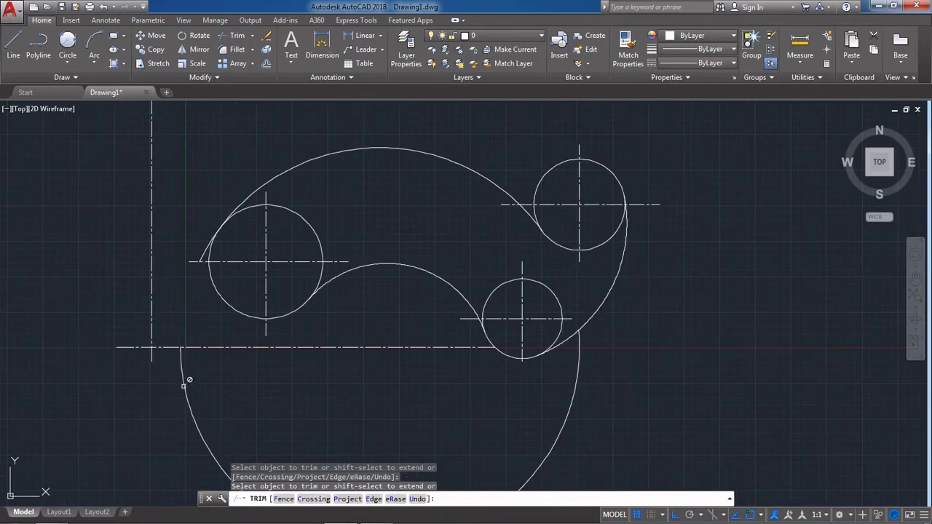
{"action": "scroll", "coordinate": [206, 262], "scroll_direction": "up", "scroll_amount": 2}
{"action": "left_click", "coordinate": [212, 259]}
{"action": "left_click", "coordinate": [210, 259]}
{"action": "scroll", "coordinate": [194, 248], "scroll_direction": "down", "scroll_amount": 2}
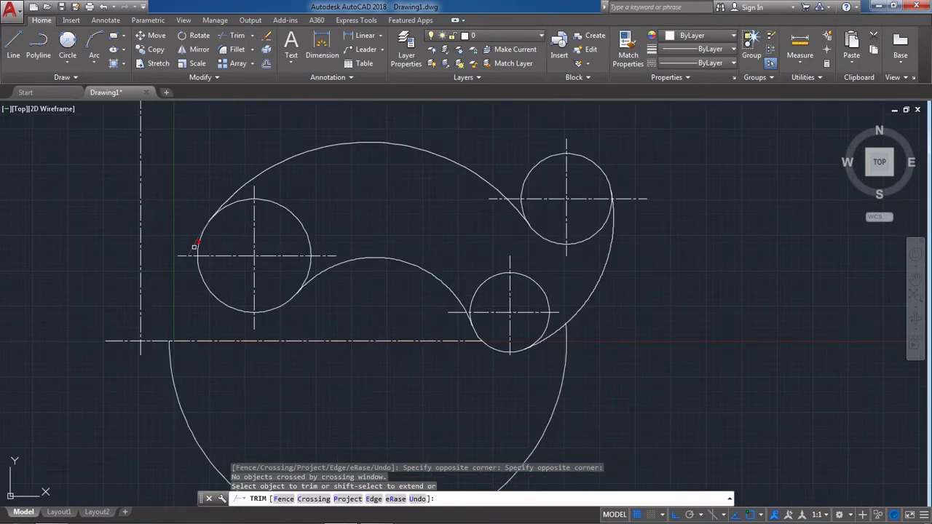
{"action": "scroll", "coordinate": [193, 247], "scroll_direction": "up", "scroll_amount": 2}
{"action": "left_click", "coordinate": [192, 245]}
Trim the upper part of the upper-right circle, keeping its lower arc between the radius-70 and radius-50 arcs.
{"action": "scroll", "coordinate": [192, 245], "scroll_direction": "down", "scroll_amount": 3}
{"action": "scroll", "coordinate": [546, 219], "scroll_direction": "up", "scroll_amount": 3}
{"action": "left_click", "coordinate": [562, 222]}
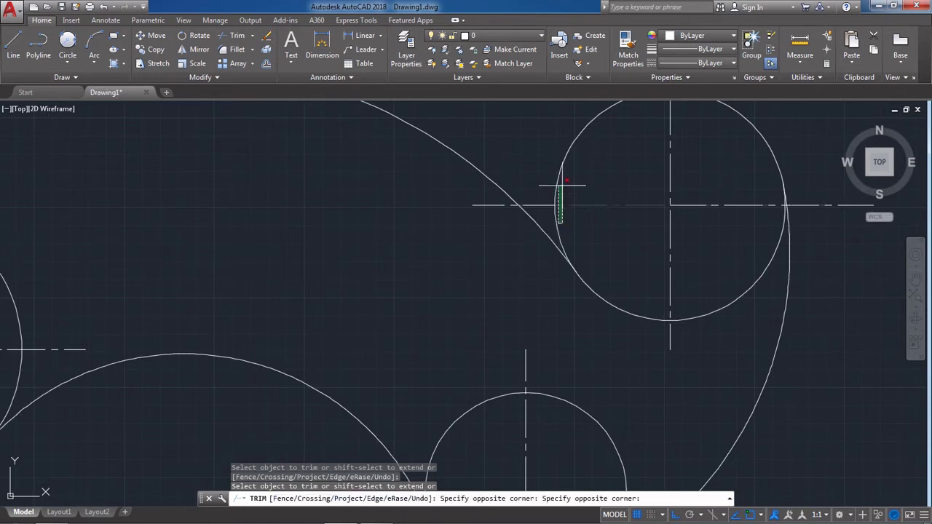
{"action": "left_click", "coordinate": [559, 175]}
{"action": "scroll", "coordinate": [562, 174], "scroll_direction": "down", "scroll_amount": 2}
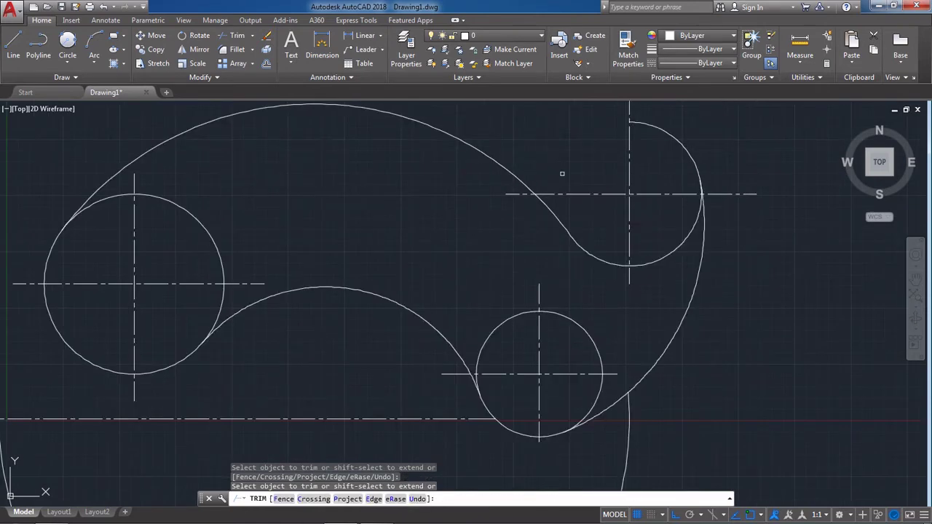
{"action": "left_click", "coordinate": [683, 144]}
{"action": "scroll", "coordinate": [557, 248], "scroll_direction": "down", "scroll_amount": 4}
{"action": "key", "text": "Escape"}
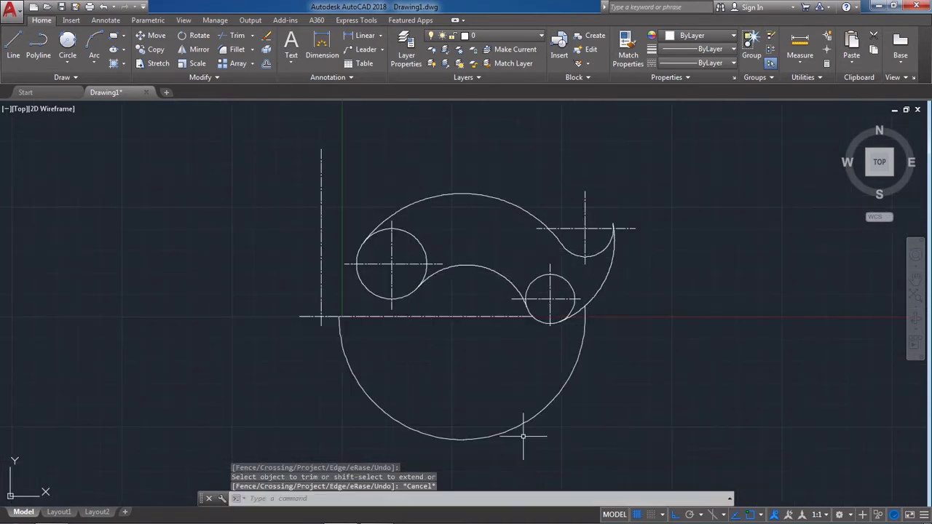
Erase the leftover lower arc of the radius-70 circle below the profile.
{"action": "left_click", "coordinate": [529, 433]}
{"action": "left_click", "coordinate": [510, 381]}
{"action": "type", "text": "e"}
{"action": "key", "text": "Return"}
{"action": "scroll", "coordinate": [430, 257], "scroll_direction": "down", "scroll_amount": 2}
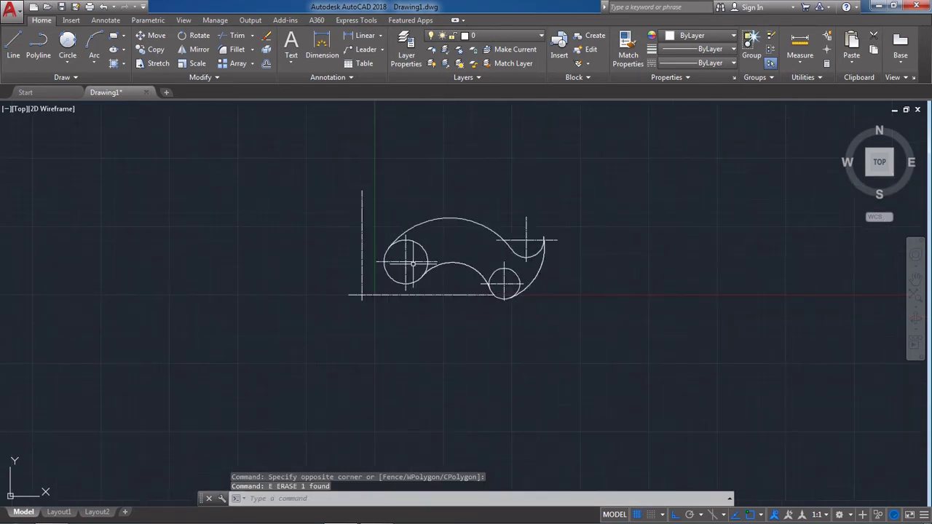
Draw a line from the center-line intersection at the profile's left tip, tangent to the upper left side of the 40 mm circle.
{"action": "scroll", "coordinate": [393, 320], "scroll_direction": "up", "scroll_amount": 4}
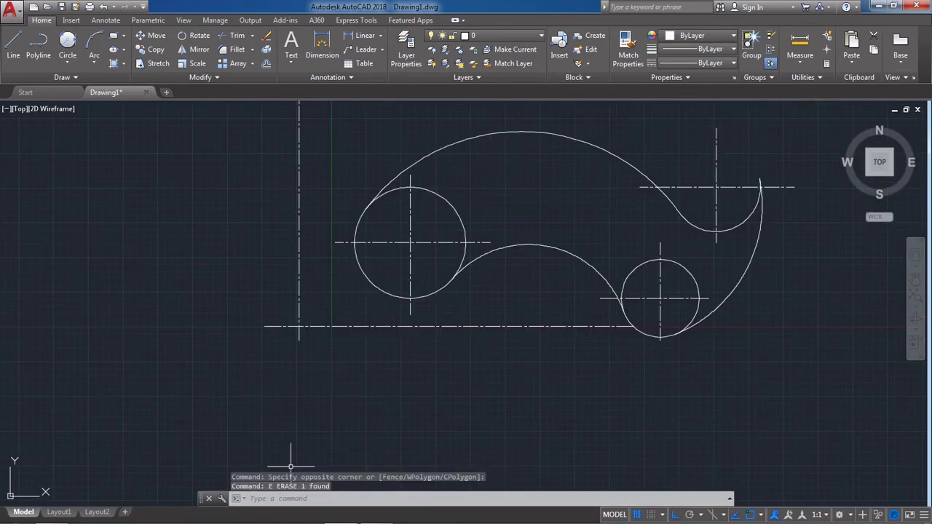
{"action": "left_click", "coordinate": [291, 513]}
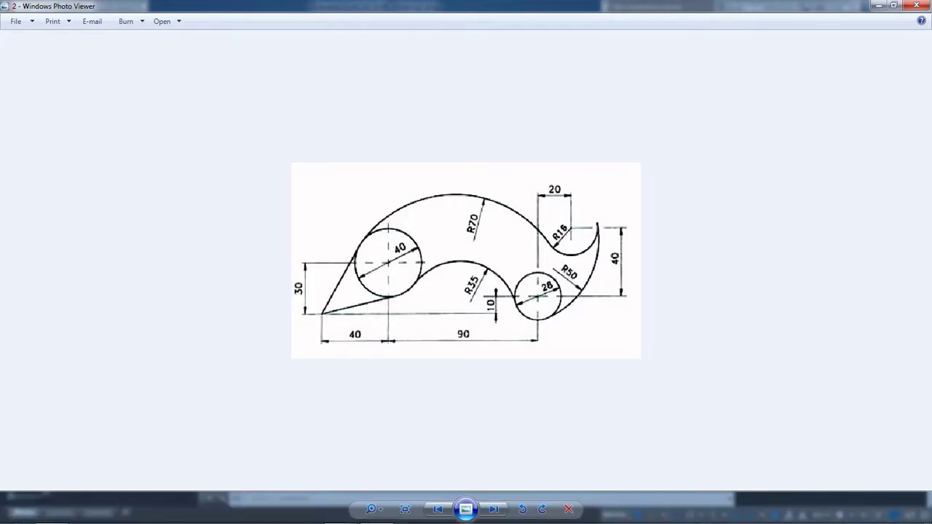
{"action": "left_click", "coordinate": [368, 511]}
{"action": "scroll", "coordinate": [399, 288], "scroll_direction": "up", "scroll_amount": 4}
{"action": "scroll", "coordinate": [399, 288], "scroll_direction": "down", "scroll_amount": 2}
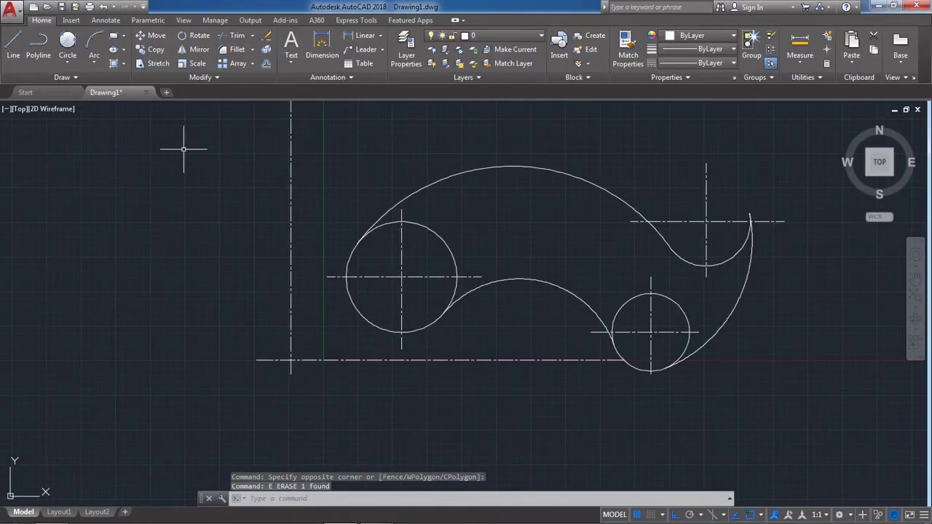
{"action": "type", "text": "l"}
{"action": "key", "text": "Return"}
{"action": "left_click", "coordinate": [291, 359]}
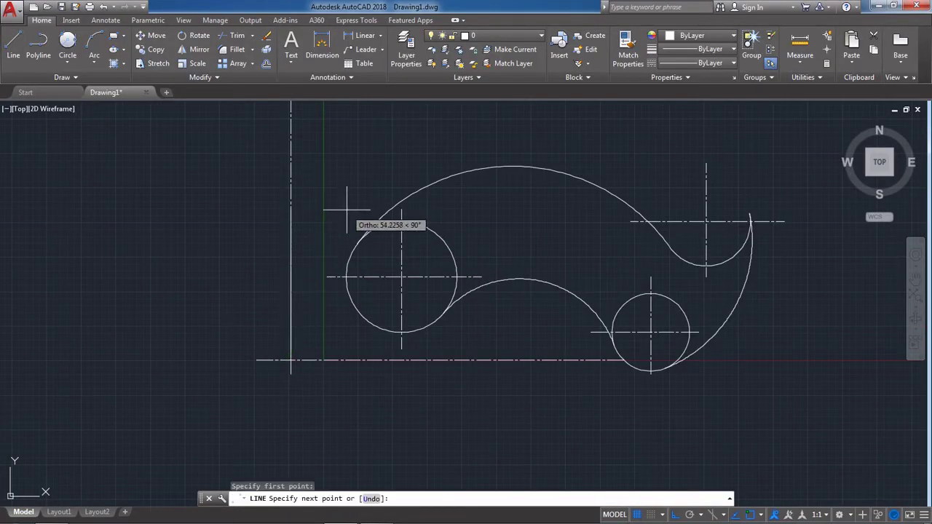
{"action": "key", "text": "F8"}
{"action": "right_click", "coordinate": [321, 192]}
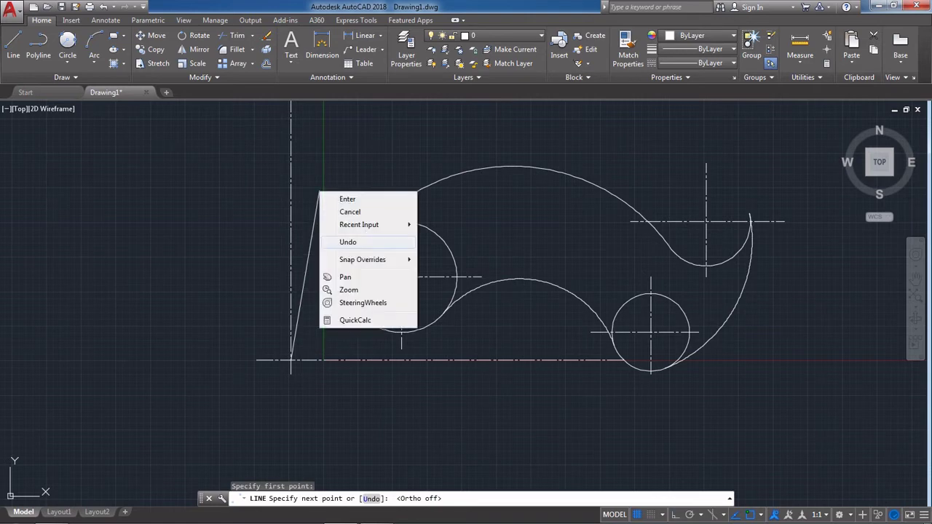
{"action": "mouse_move", "coordinate": [364, 259]}
{"action": "left_click", "coordinate": [446, 416]}
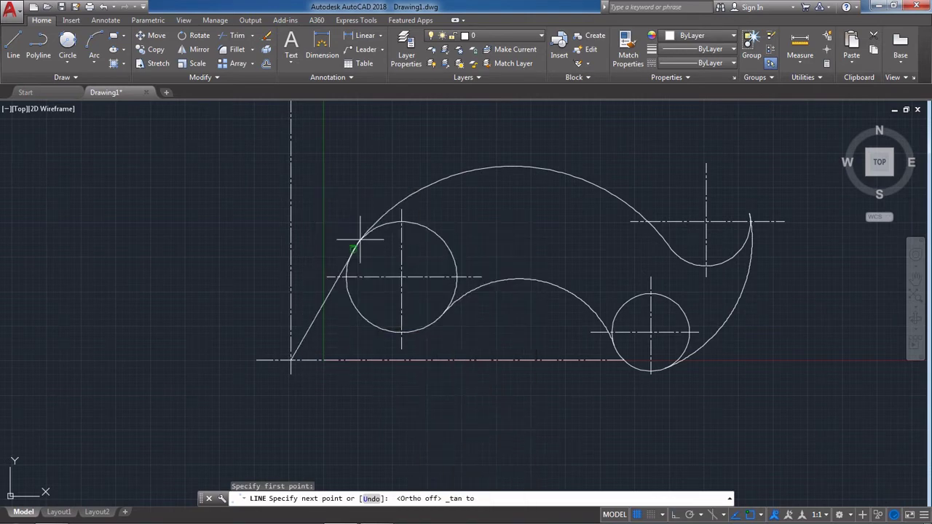
{"action": "key", "text": "Escape"}
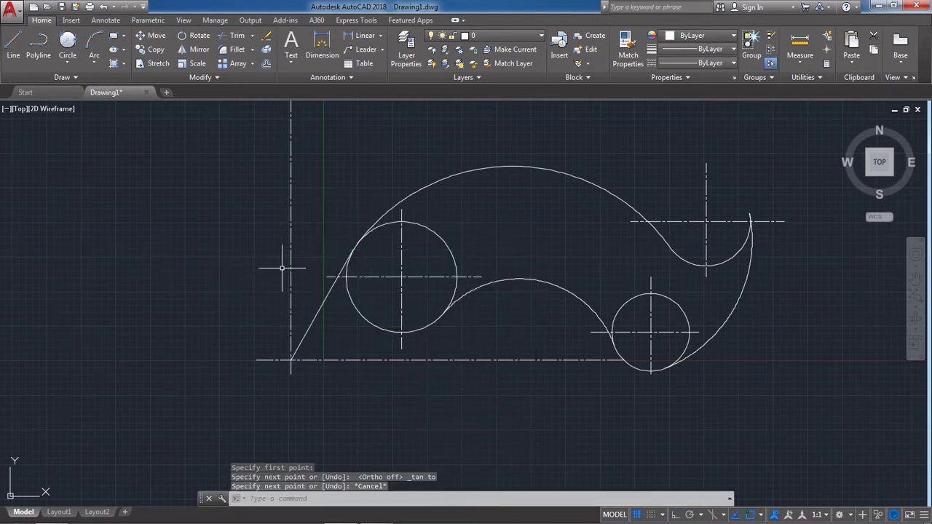
Draw a second line from the same left tip, tangent to the underside of the large left circle.
{"action": "scroll", "coordinate": [371, 323], "scroll_direction": "down", "scroll_amount": 2}
{"action": "scroll", "coordinate": [259, 301], "scroll_direction": "up", "scroll_amount": 4}
{"action": "scroll", "coordinate": [177, 208], "scroll_direction": "down", "scroll_amount": 2}
{"action": "scroll", "coordinate": [176, 208], "scroll_direction": "up", "scroll_amount": 4}
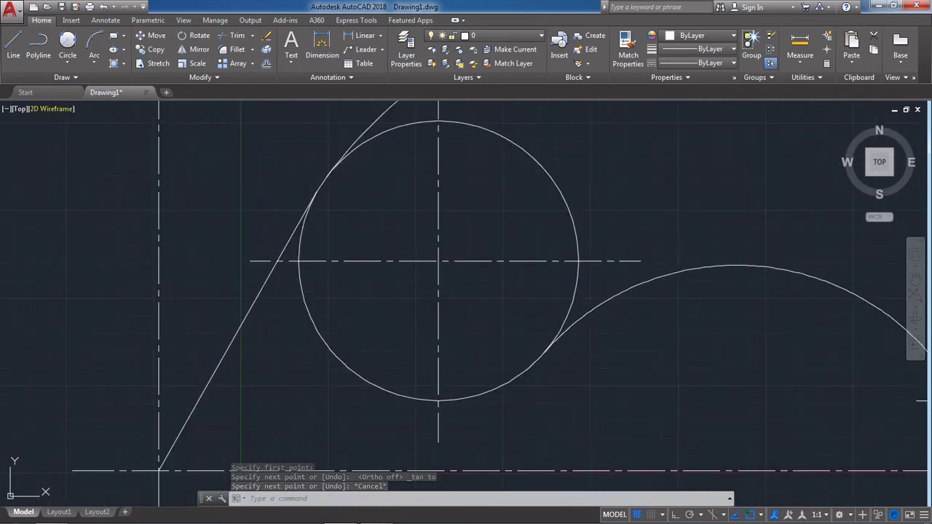
{"action": "left_click", "coordinate": [13, 45]}
{"action": "scroll", "coordinate": [276, 354], "scroll_direction": "down", "scroll_amount": 2}
{"action": "left_click", "coordinate": [246, 340]}
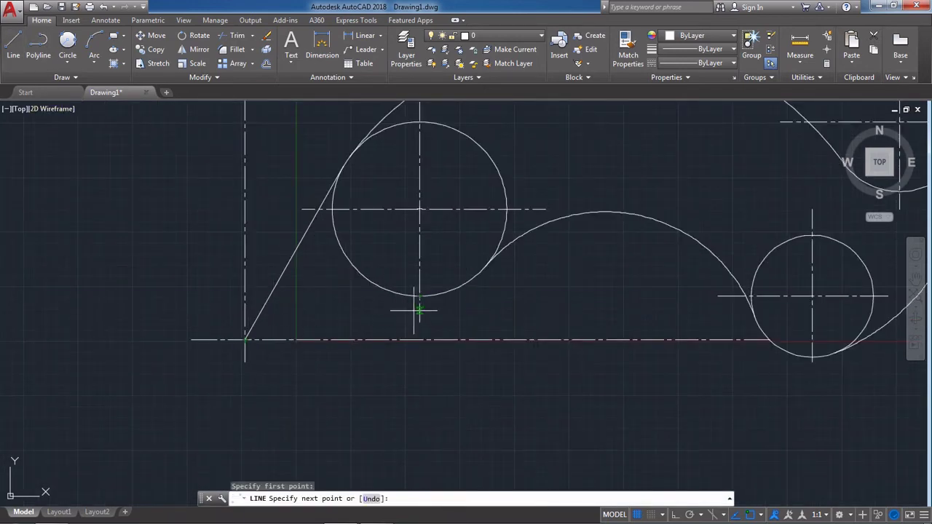
{"action": "right_click", "coordinate": [207, 276]}
{"action": "mouse_move", "coordinate": [248, 343]}
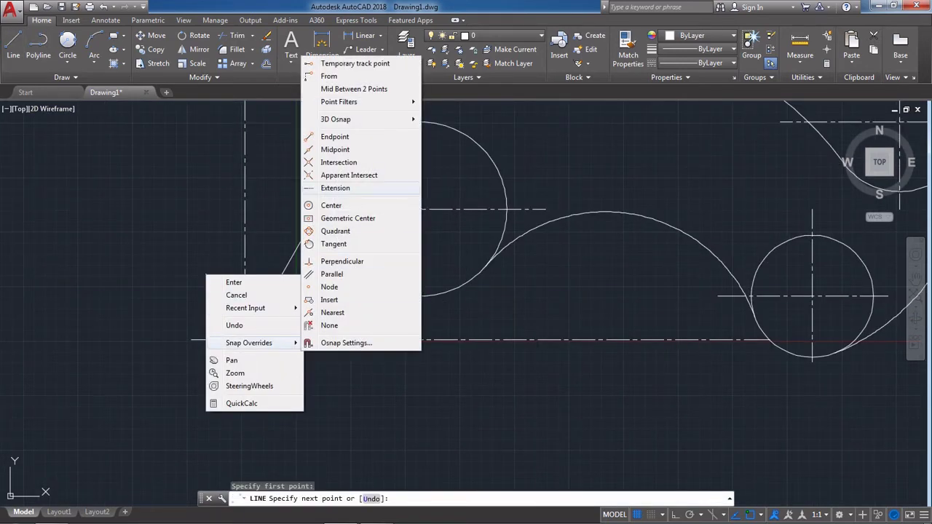
{"action": "left_click", "coordinate": [333, 244]}
{"action": "left_click", "coordinate": [437, 296]}
{"action": "key", "text": "Escape"}
Erase the vertical center line passing through the profile's left tip.
{"action": "scroll", "coordinate": [374, 306], "scroll_direction": "down", "scroll_amount": 3}
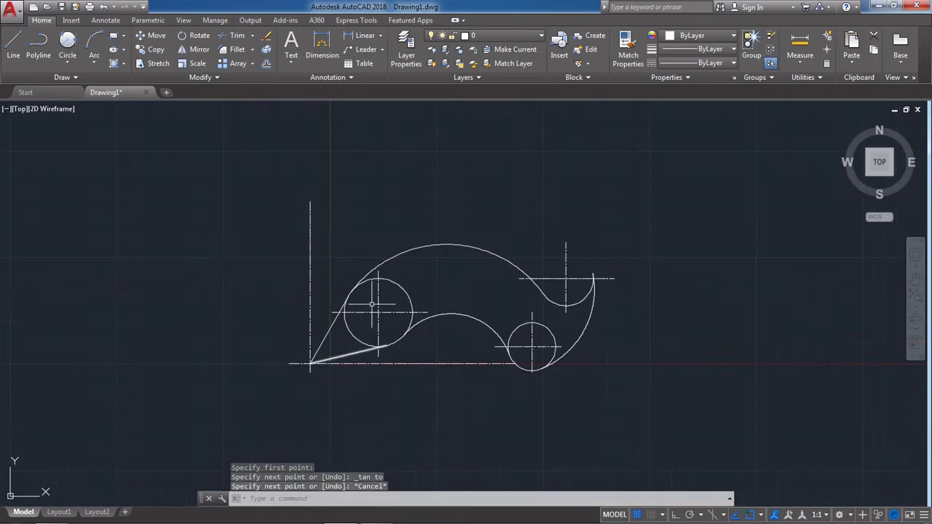
{"action": "left_click", "coordinate": [283, 267]}
{"action": "left_click", "coordinate": [250, 260]}
{"action": "key", "text": "e"}
{"action": "key", "text": "Return"}
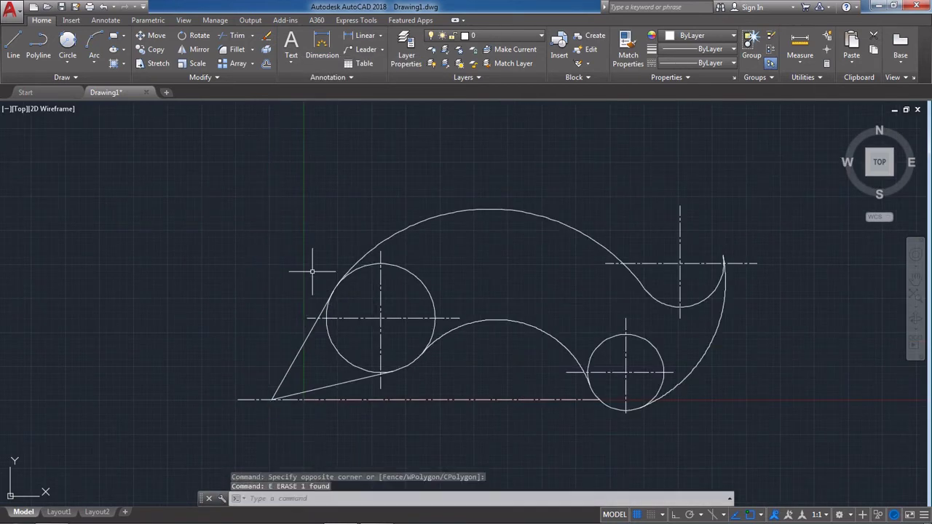
Shorten the long bottom horizontal center line at both ends, leaving a short mark around the profile's left tip.
{"action": "middle_click_drag", "start_coordinate": [469, 404], "coordinate": [433, 374]}
{"action": "left_click", "coordinate": [432, 374]}
{"action": "left_click", "coordinate": [454, 361]}
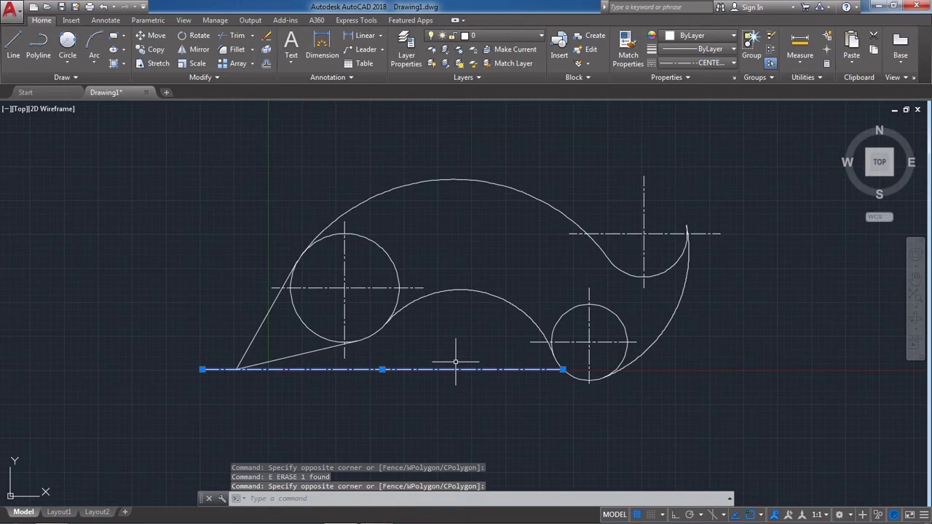
{"action": "left_click", "coordinate": [376, 514]}
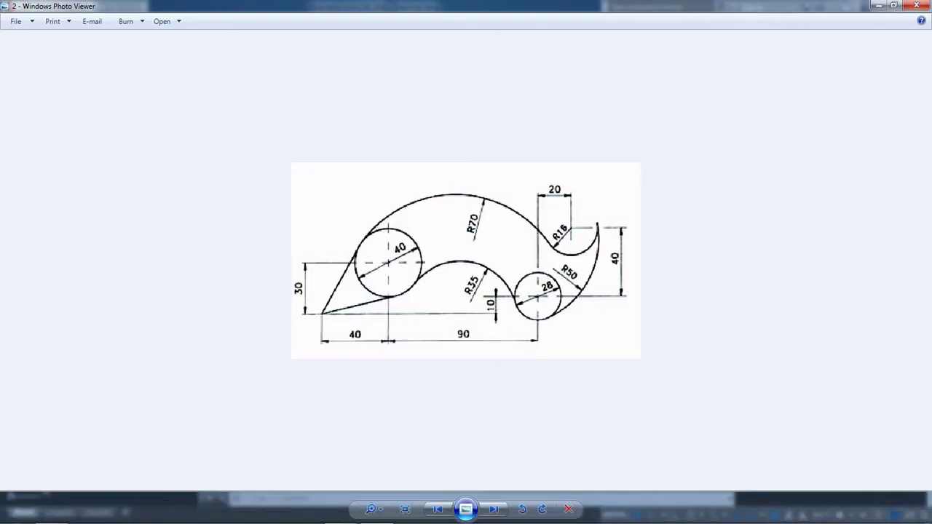
{"action": "left_click", "coordinate": [303, 513]}
{"action": "scroll", "coordinate": [387, 426], "scroll_direction": "up", "scroll_amount": 3}
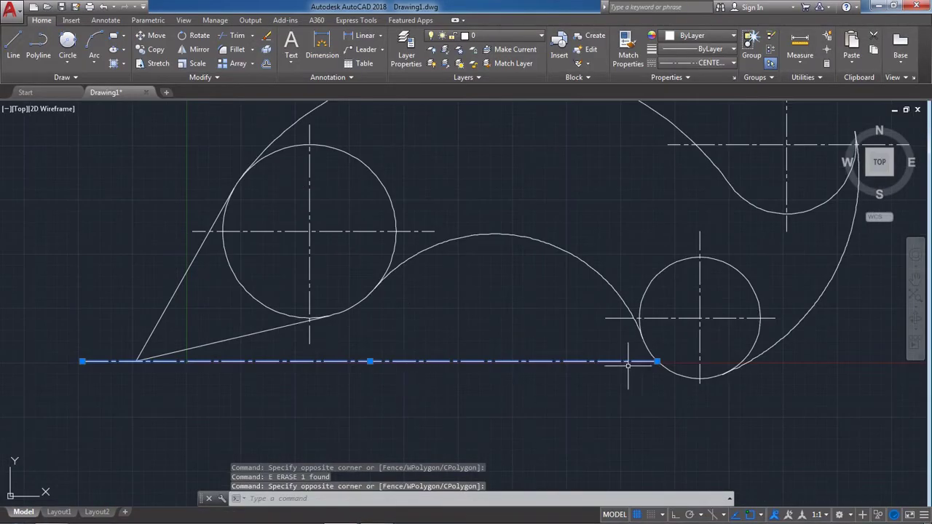
{"action": "left_click", "coordinate": [657, 361]}
{"action": "left_click", "coordinate": [189, 361]}
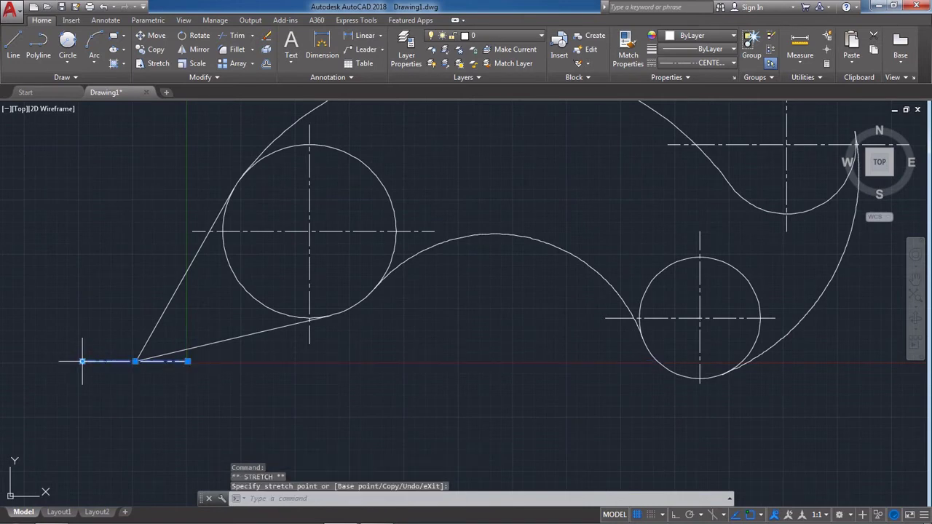
{"action": "left_click", "coordinate": [109, 361]}
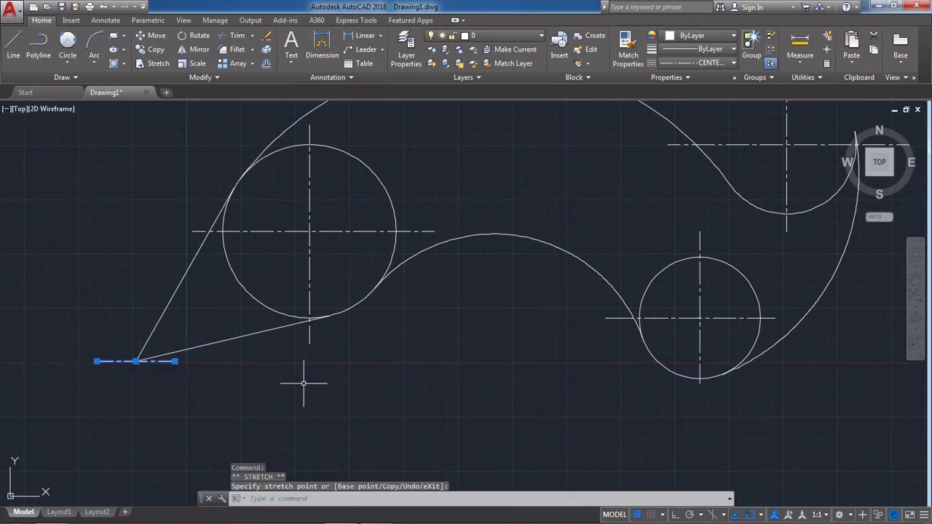
{"action": "key", "text": "Escape"}
Shorten the horizontal center line of the upper-right arc at both ends and recenter it on the arc's center.
{"action": "scroll", "coordinate": [397, 302], "scroll_direction": "down", "scroll_amount": 2}
{"action": "scroll", "coordinate": [615, 206], "scroll_direction": "up", "scroll_amount": 2}
{"action": "left_click", "coordinate": [765, 202]}
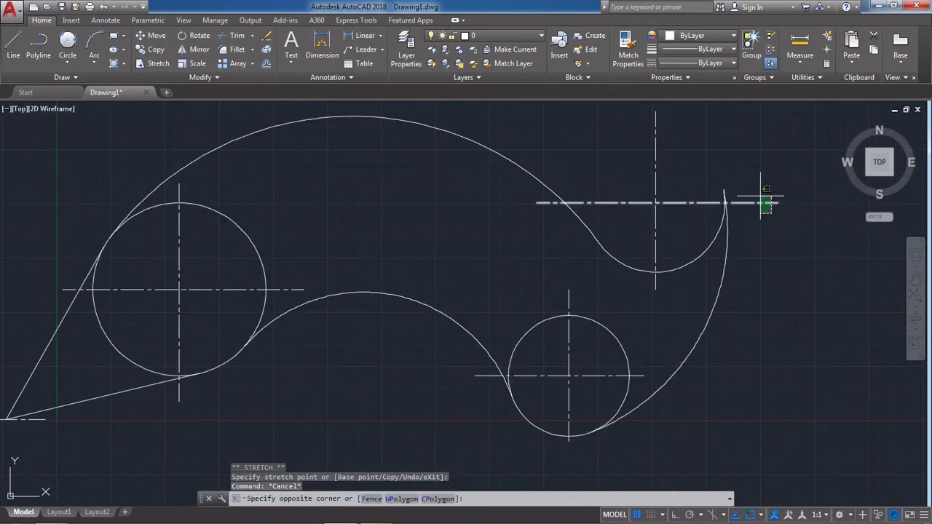
{"action": "left_click", "coordinate": [776, 203]}
{"action": "left_click", "coordinate": [710, 202]}
{"action": "left_click", "coordinate": [537, 203]}
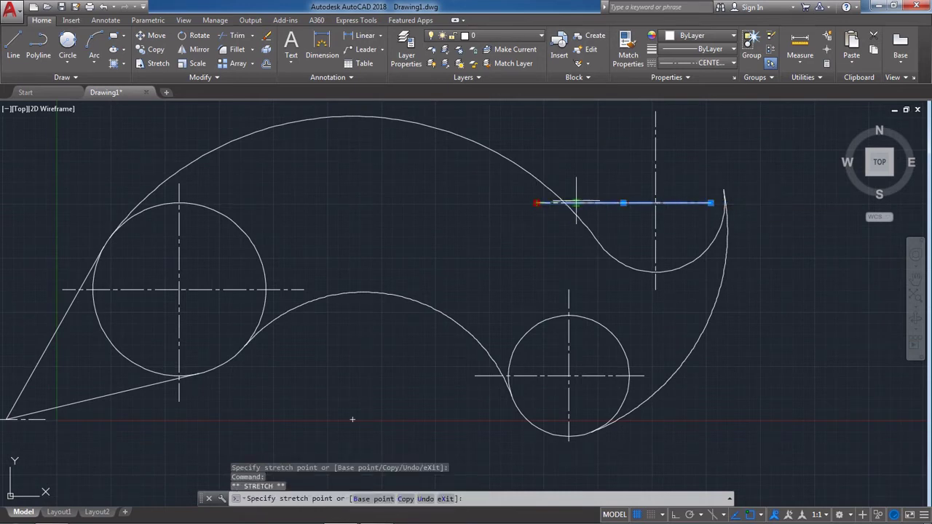
{"action": "left_click", "coordinate": [595, 203]}
{"action": "left_click", "coordinate": [653, 203]}
{"action": "left_click", "coordinate": [655, 203]}
{"action": "key", "text": "Escape"}
{"action": "scroll", "coordinate": [656, 255], "scroll_direction": "down", "scroll_amount": 3}
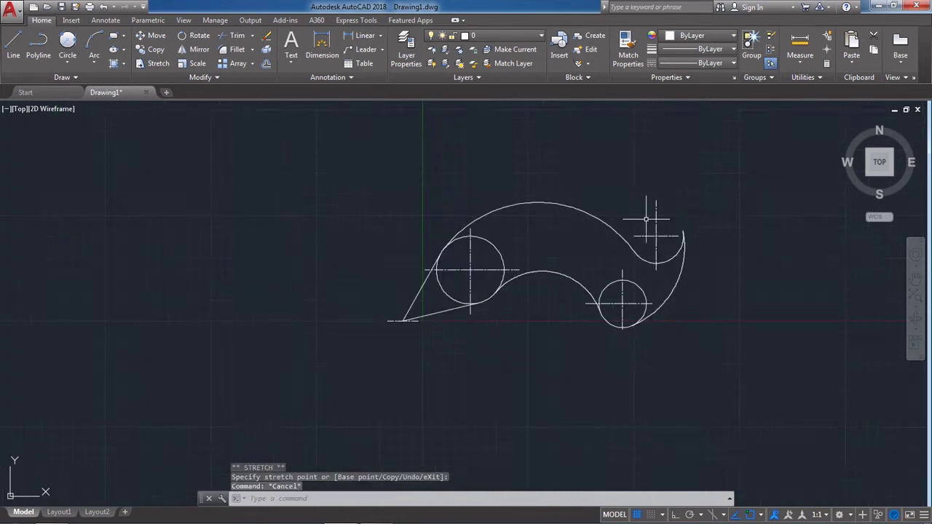
Shorten the vertical center line of the upper-right arc at both ends and recenter it on the arc's center.
{"action": "scroll", "coordinate": [638, 207], "scroll_direction": "up", "scroll_amount": 3}
{"action": "left_click", "coordinate": [712, 244]}
{"action": "left_click", "coordinate": [654, 242]}
{"action": "left_click", "coordinate": [682, 190]}
{"action": "left_click", "coordinate": [682, 239]}
{"action": "left_click", "coordinate": [682, 368]}
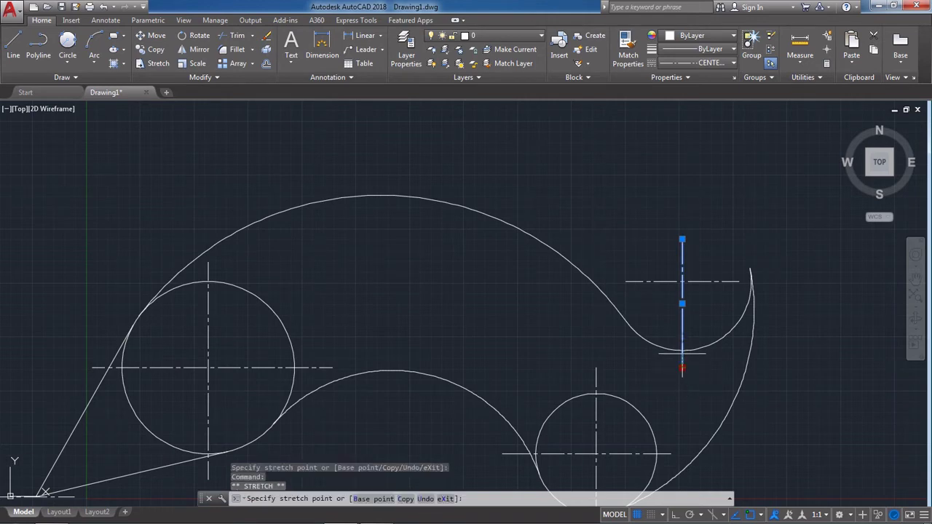
{"action": "left_click", "coordinate": [682, 316]}
{"action": "left_click", "coordinate": [682, 278]}
{"action": "left_click", "coordinate": [682, 281]}
{"action": "key", "text": "Escape"}
Shorten the left end of the horizontal center line through the lower-right circle so it ends just outside the circle.
{"action": "scroll", "coordinate": [588, 290], "scroll_direction": "down", "scroll_amount": 2}
{"action": "scroll", "coordinate": [572, 344], "scroll_direction": "up", "scroll_amount": 2}
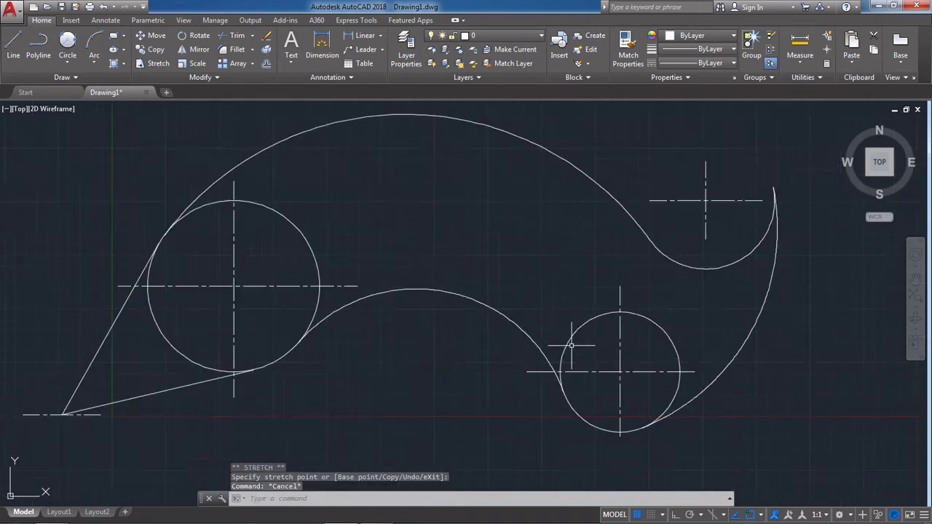
{"action": "scroll", "coordinate": [575, 348], "scroll_direction": "down", "scroll_amount": 1}
{"action": "scroll", "coordinate": [556, 374], "scroll_direction": "up", "scroll_amount": 2}
{"action": "left_click", "coordinate": [557, 360]}
{"action": "left_click", "coordinate": [545, 339]}
{"action": "scroll", "coordinate": [544, 351], "scroll_direction": "up", "scroll_amount": 2}
{"action": "left_click", "coordinate": [534, 342]}
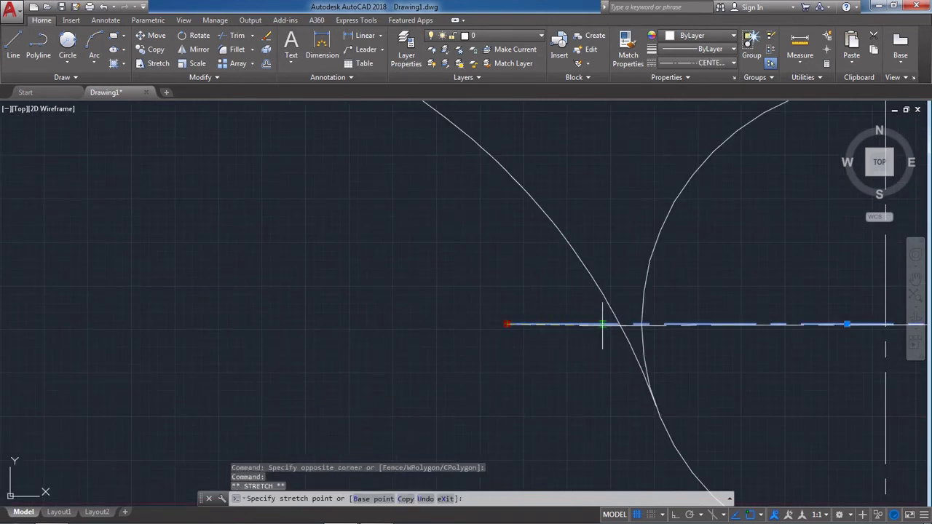
{"action": "left_click", "coordinate": [572, 342]}
{"action": "key", "text": "Escape"}
{"action": "scroll", "coordinate": [726, 336], "scroll_direction": "down", "scroll_amount": 2}
Shorten the upper end of the lower-right circle's vertical center line and recenter that line on the circle.
{"action": "left_click", "coordinate": [711, 233]}
{"action": "left_click", "coordinate": [673, 222]}
{"action": "left_click", "coordinate": [682, 206]}
{"action": "left_click", "coordinate": [682, 233]}
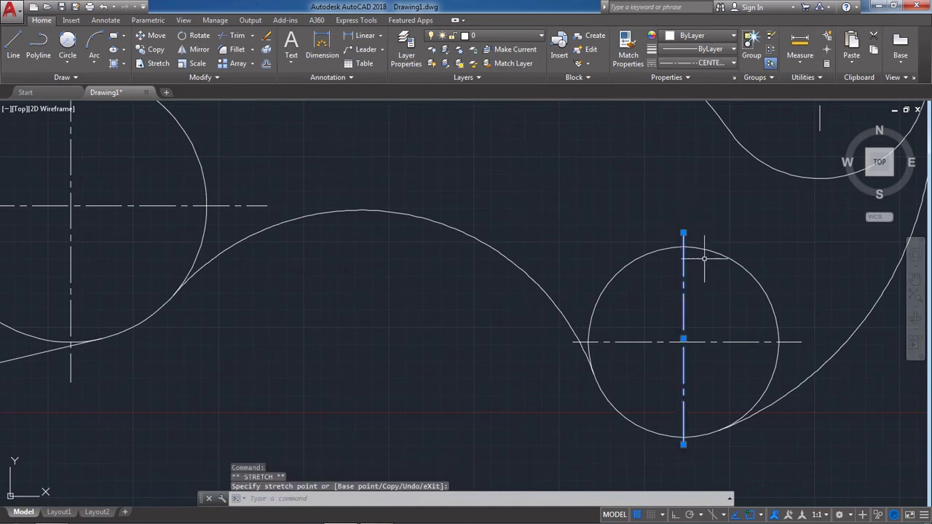
{"action": "key", "text": "Escape"}
{"action": "left_click", "coordinate": [702, 360]}
{"action": "left_click", "coordinate": [664, 375]}
{"action": "left_click", "coordinate": [683, 339]}
{"action": "key", "text": "Escape"}
{"action": "scroll", "coordinate": [655, 245], "scroll_direction": "down", "scroll_amount": 4}
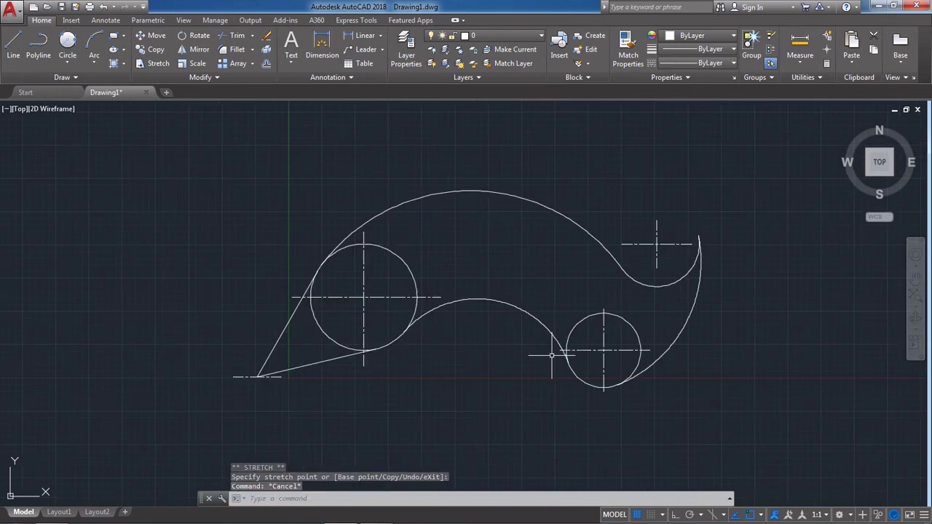
Change the color of the two center lines at the upper-right arc to red.
{"action": "scroll", "coordinate": [406, 328], "scroll_direction": "up", "scroll_amount": 2}
{"action": "scroll", "coordinate": [612, 264], "scroll_direction": "down", "scroll_amount": 4}
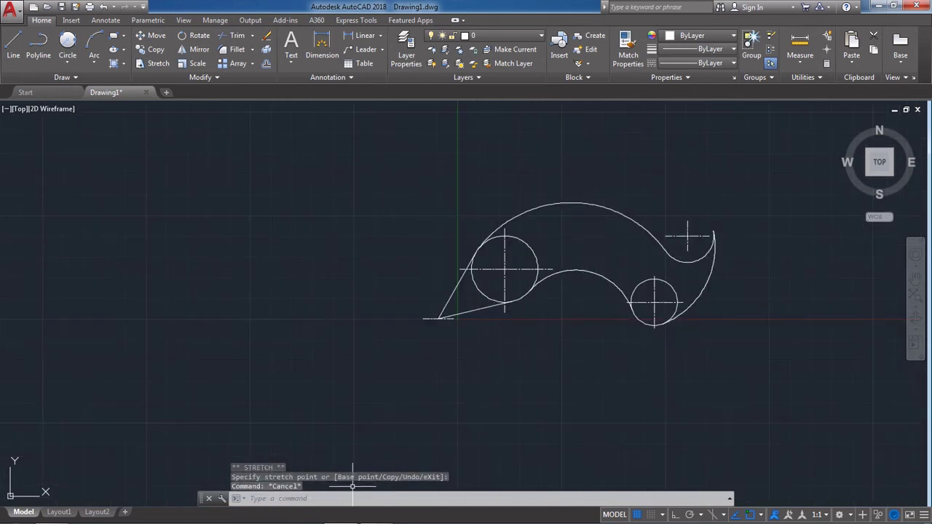
{"action": "left_click", "coordinate": [377, 517]}
{"action": "left_click", "coordinate": [340, 516]}
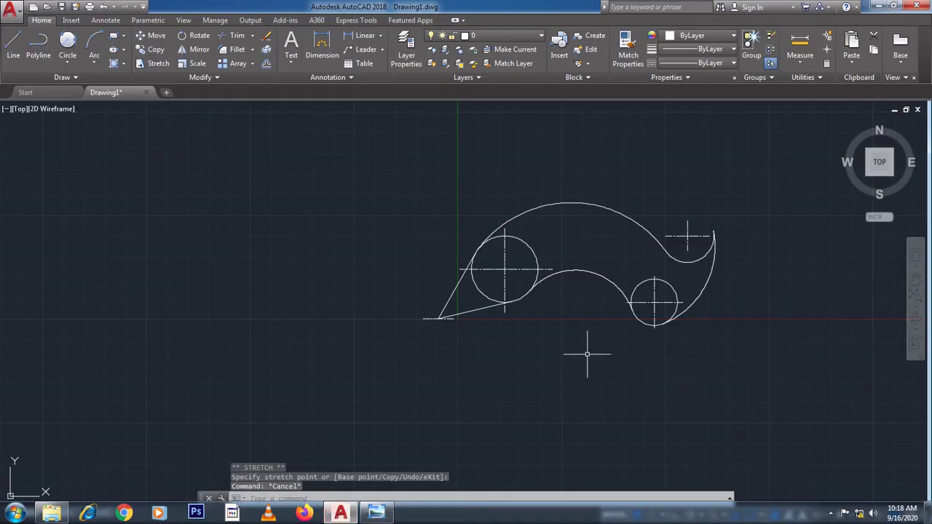
{"action": "left_click", "coordinate": [674, 217]}
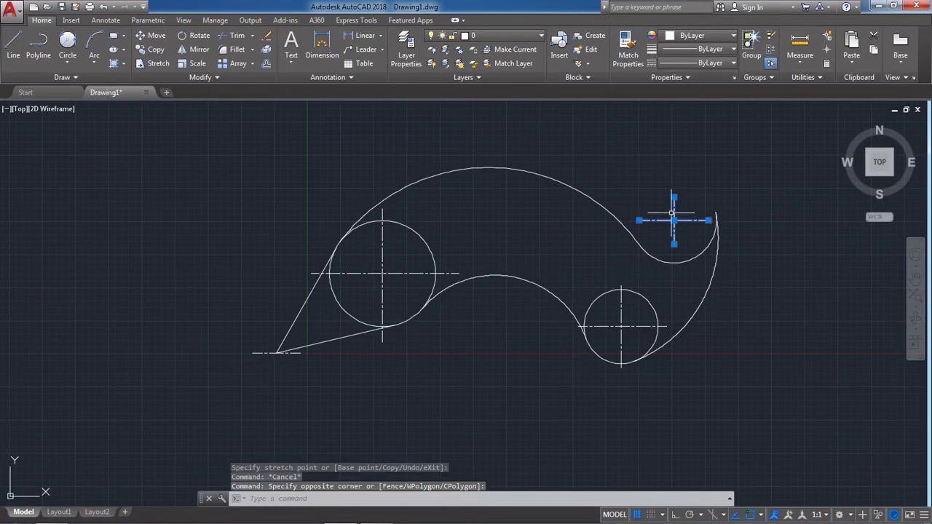
{"action": "left_click", "coordinate": [692, 35]}
{"action": "left_click", "coordinate": [667, 150]}
{"action": "key", "text": "Escape"}
Match the red center-line properties onto the center lines of both circles and the short line at the left tip.
{"action": "left_click", "coordinate": [628, 55]}
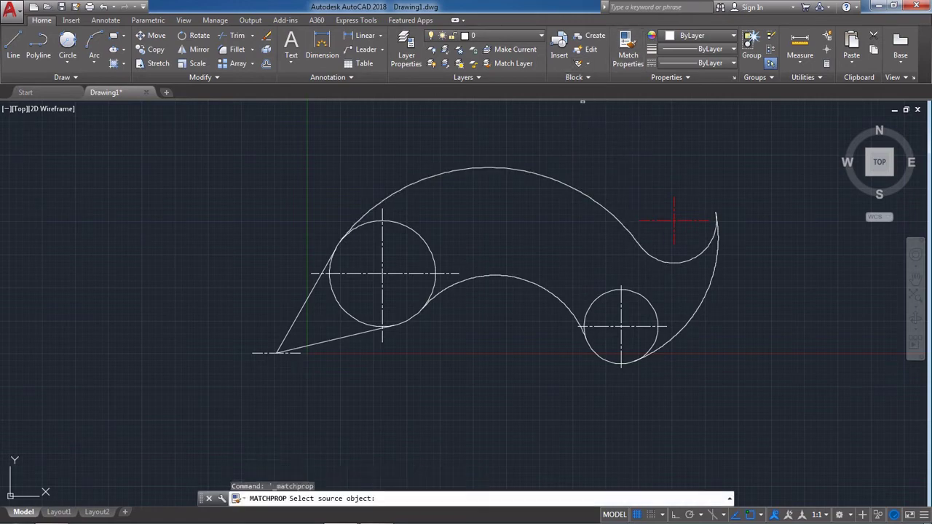
{"action": "left_click", "coordinate": [673, 216]}
{"action": "left_click", "coordinate": [612, 323]}
{"action": "left_click_drag", "start_coordinate": [401, 291], "coordinate": [369, 275]}
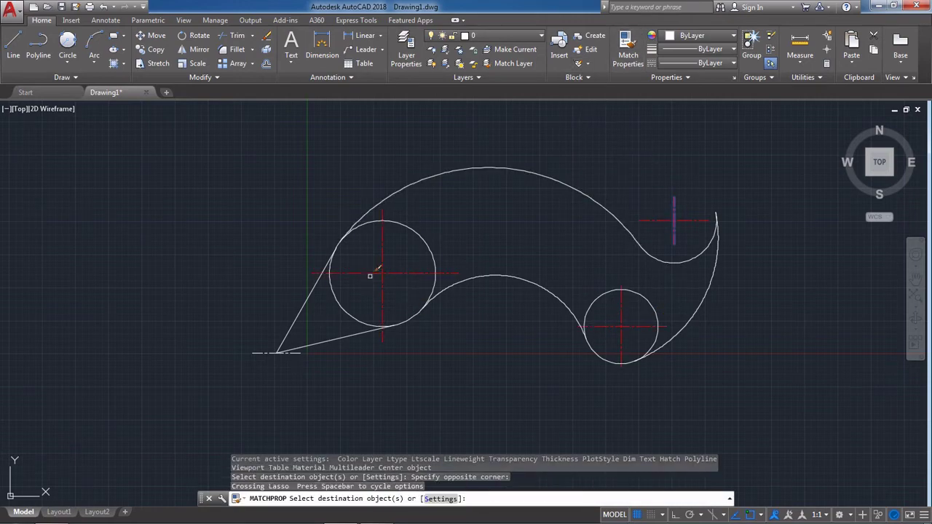
{"action": "key", "text": "Escape"}
Modify the Standard dimension style to use an arrow size of 5 and a text height of 5.
{"action": "scroll", "coordinate": [386, 368], "scroll_direction": "down", "scroll_amount": 2}
{"action": "scroll", "coordinate": [427, 318], "scroll_direction": "up", "scroll_amount": 4}
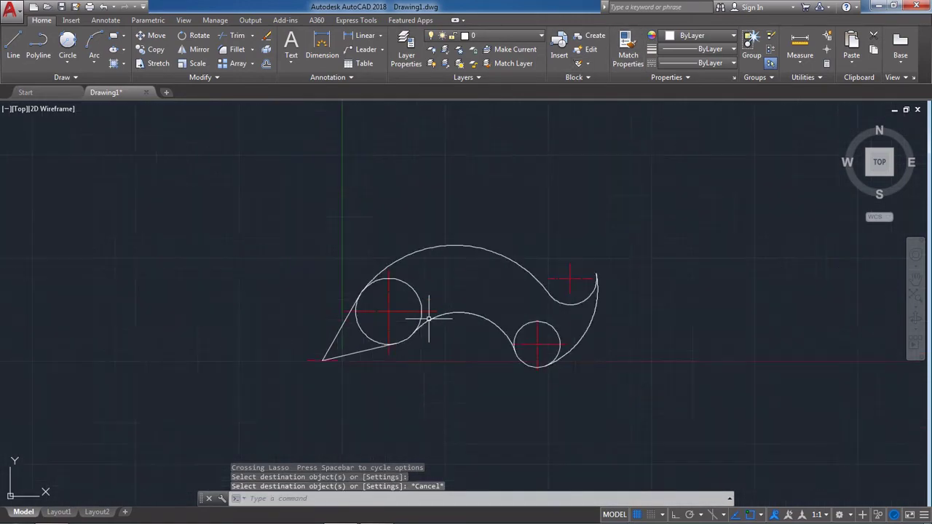
{"action": "scroll", "coordinate": [455, 313], "scroll_direction": "down", "scroll_amount": 3}
{"action": "scroll", "coordinate": [444, 331], "scroll_direction": "up", "scroll_amount": 2}
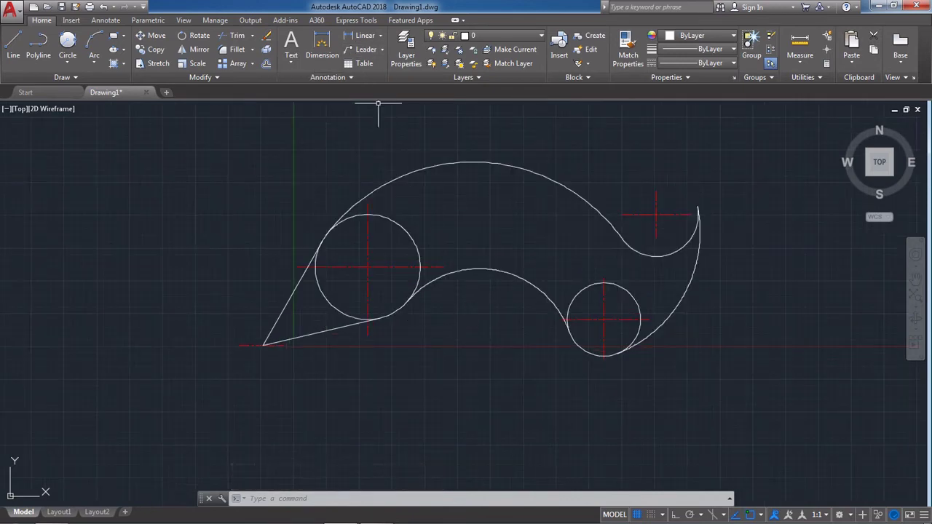
{"action": "type", "text": "d"}
{"action": "key", "text": "Return"}
{"action": "left_click", "coordinate": [587, 241]}
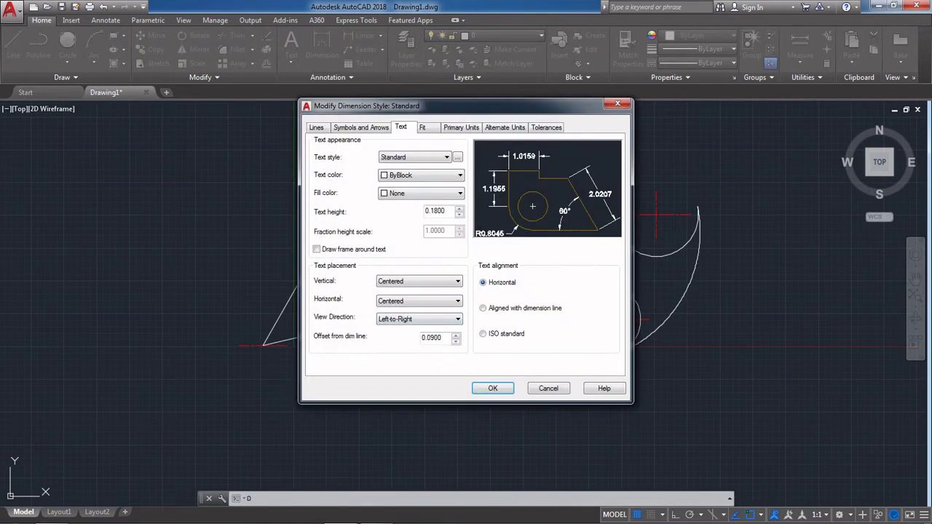
{"action": "left_click", "coordinate": [361, 127]}
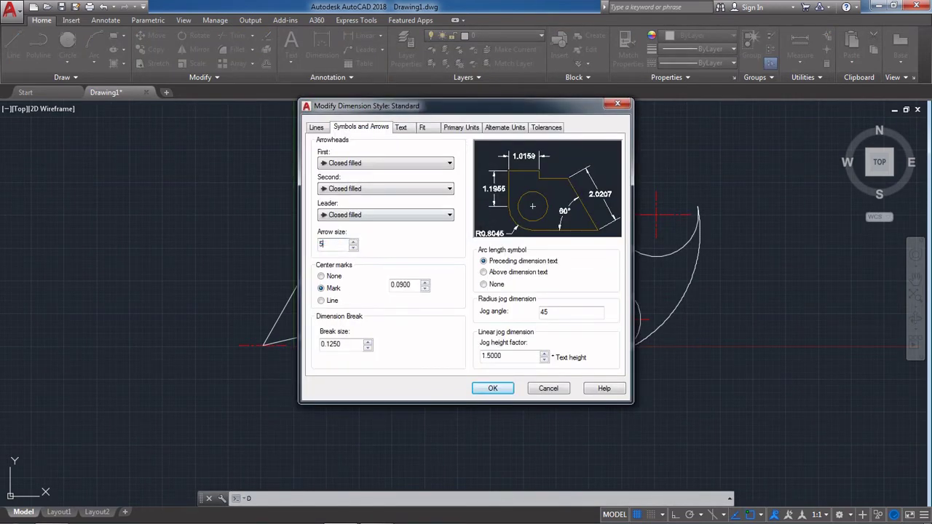
{"action": "left_click", "coordinate": [401, 128]}
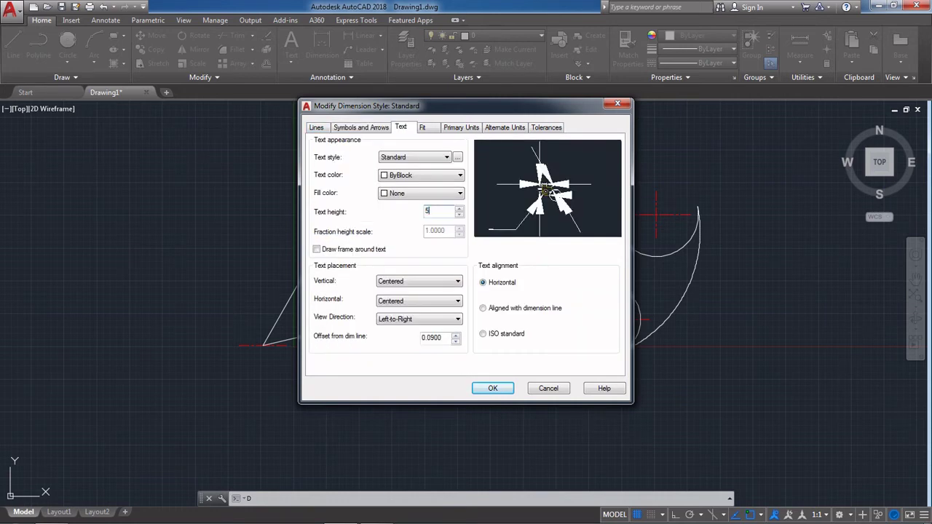
{"action": "key", "text": "Return"}
{"action": "left_click", "coordinate": [537, 355]}
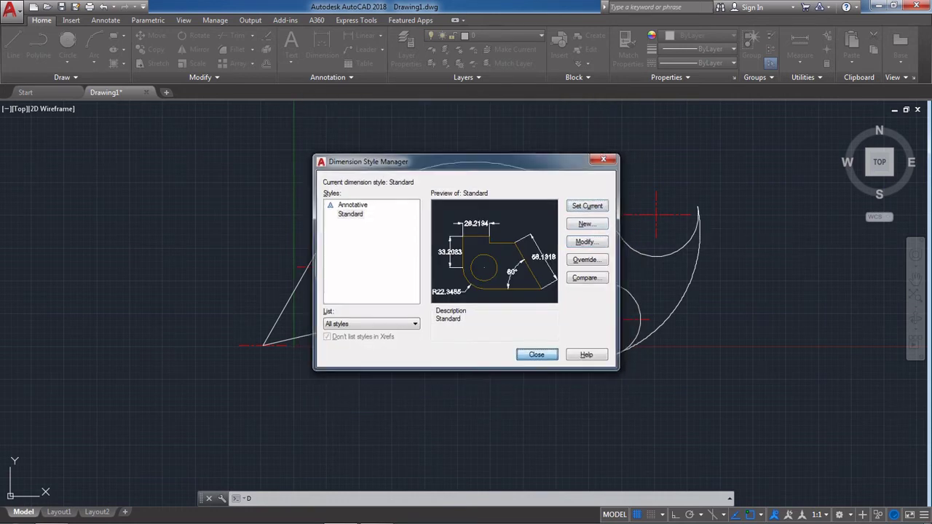
Add a linear dimension below the profile between the vertical center lines of the lower-right and left circles.
{"action": "left_click", "coordinate": [364, 35]}
{"action": "scroll", "coordinate": [408, 364], "scroll_direction": "down", "scroll_amount": 1}
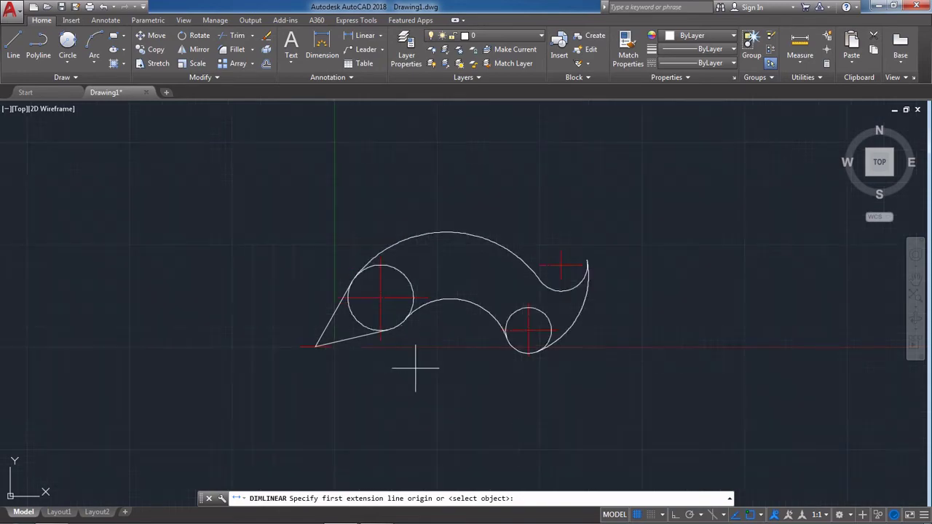
{"action": "scroll", "coordinate": [415, 368], "scroll_direction": "up", "scroll_amount": 1}
{"action": "left_click", "coordinate": [587, 341]}
{"action": "left_click", "coordinate": [360, 332]}
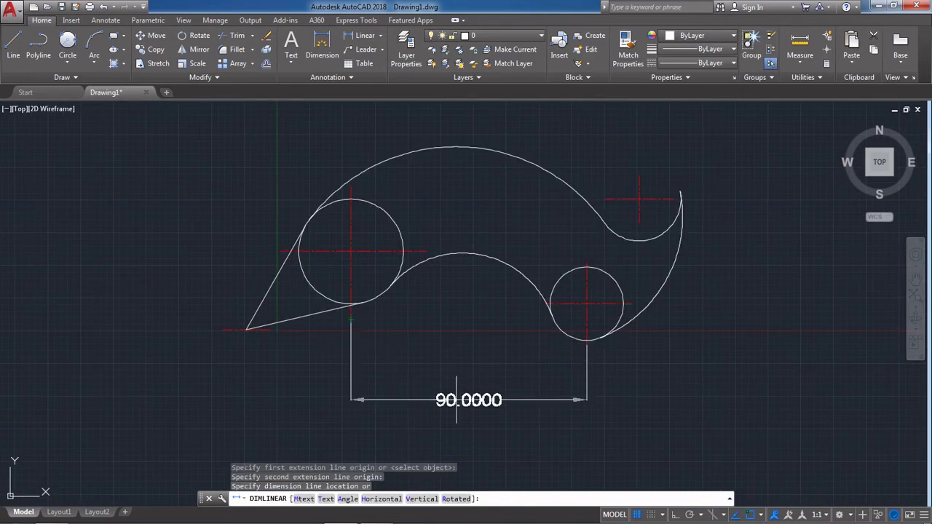
{"action": "left_click", "coordinate": [437, 399]}
Set the Standard dimension style's linear precision to one decimal place (0.0).
{"action": "type", "text": "d"}
{"action": "key", "text": "Return"}
{"action": "left_click", "coordinate": [588, 241]}
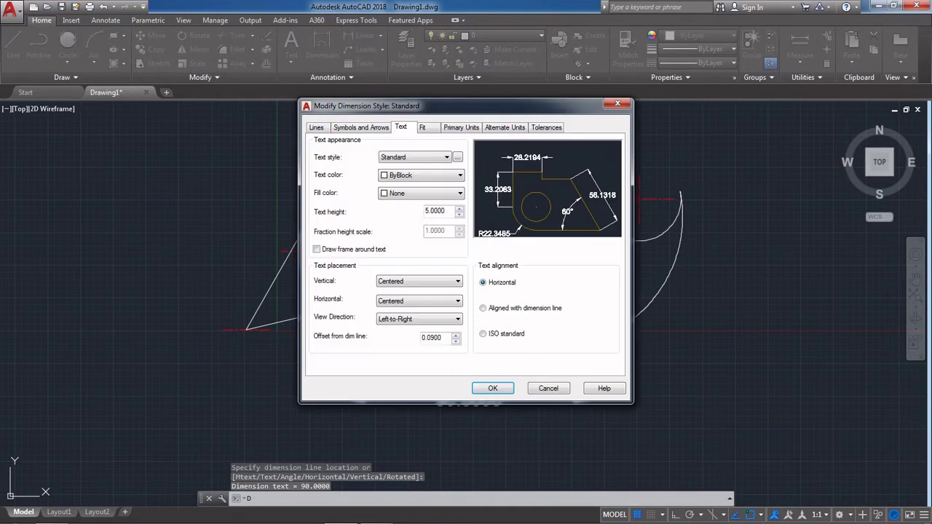
{"action": "key", "text": "ctrl+shift+Tab"}
{"action": "key", "text": "ctrl+shift+Tab"}
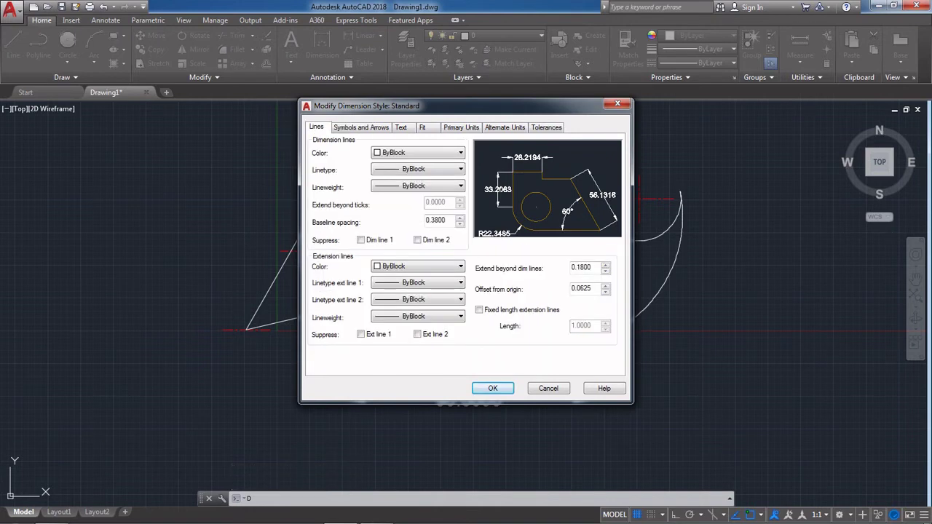
{"action": "key", "text": "ctrl+Tab"}
{"action": "key", "text": "ctrl+Tab"}
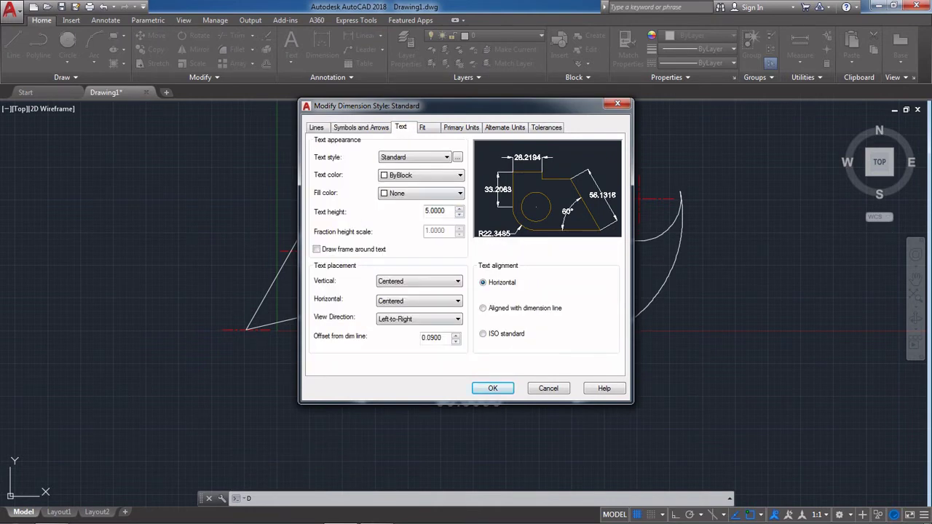
{"action": "key", "text": "ctrl+Tab"}
{"action": "key", "text": "ctrl+Tab"}
{"action": "left_click", "coordinate": [422, 168]}
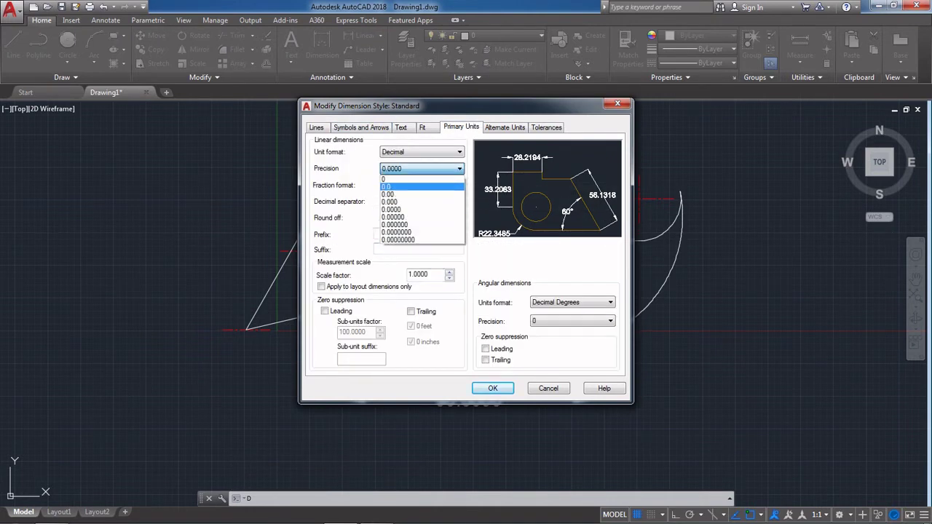
{"action": "left_click", "coordinate": [412, 187]}
{"action": "left_click", "coordinate": [493, 388]}
{"action": "left_click", "coordinate": [537, 354]}
{"action": "scroll", "coordinate": [411, 321], "scroll_direction": "down", "scroll_amount": 4}
{"action": "scroll", "coordinate": [415, 321], "scroll_direction": "up", "scroll_amount": 4}
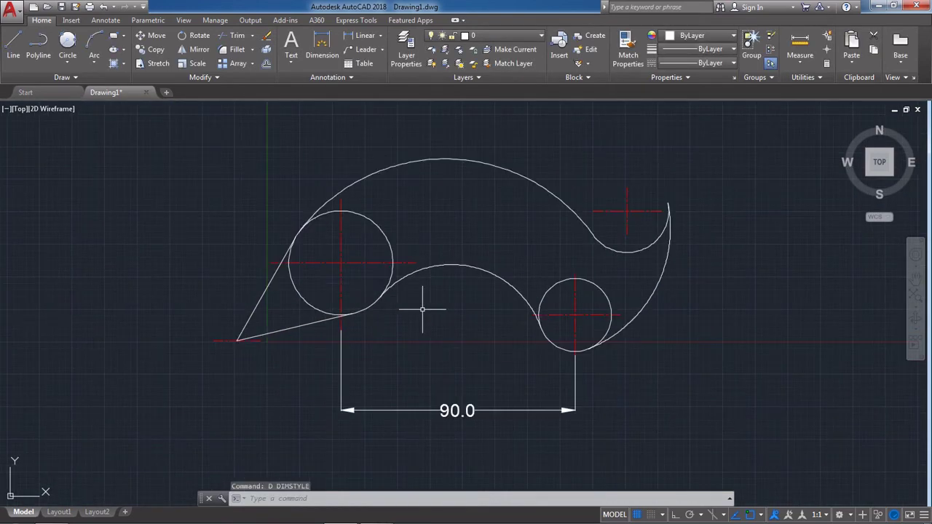
Check the reference image and dimension the horizontal distance from the left tip to the left circle's center line, in line with the existing dimension.
{"action": "scroll", "coordinate": [459, 315], "scroll_direction": "down", "scroll_amount": 5}
{"action": "scroll", "coordinate": [428, 320], "scroll_direction": "up", "scroll_amount": 3}
{"action": "left_click", "coordinate": [377, 513]}
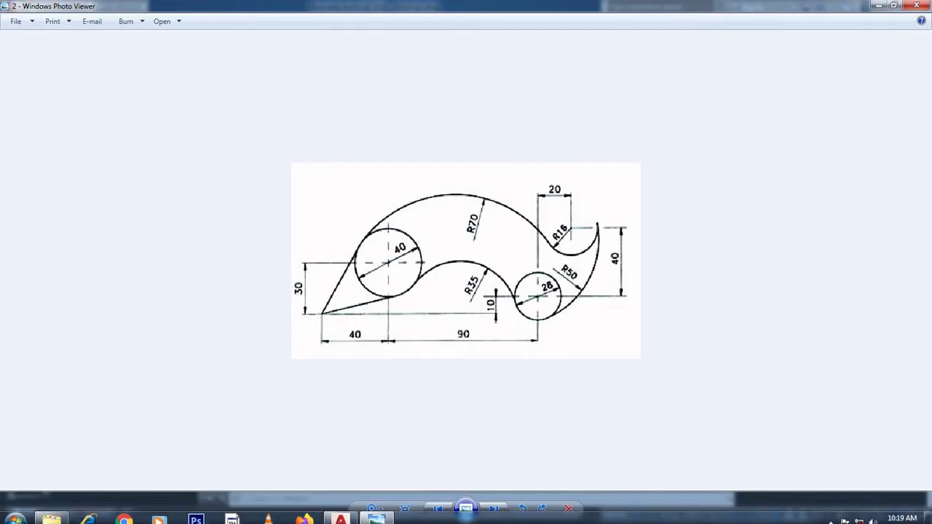
{"action": "left_click", "coordinate": [376, 512]}
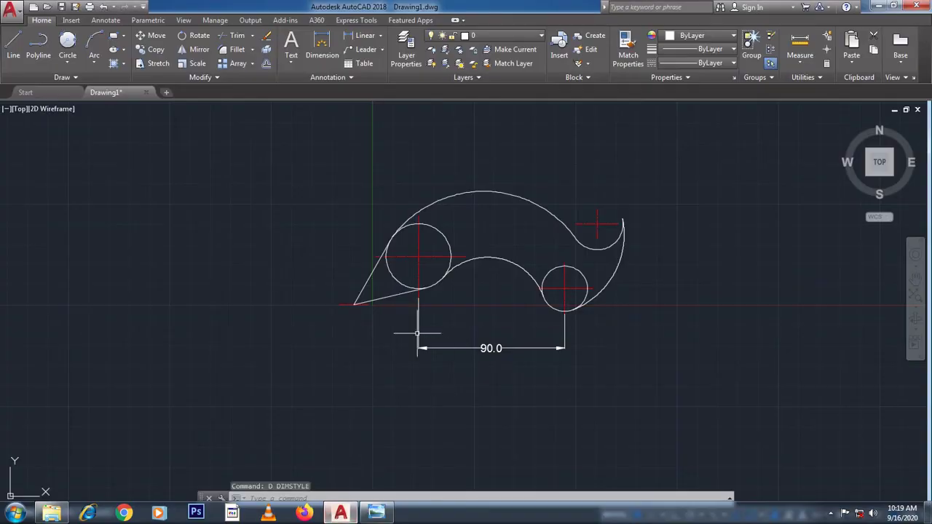
{"action": "left_click", "coordinate": [365, 35]}
{"action": "scroll", "coordinate": [386, 364], "scroll_direction": "up", "scroll_amount": 2}
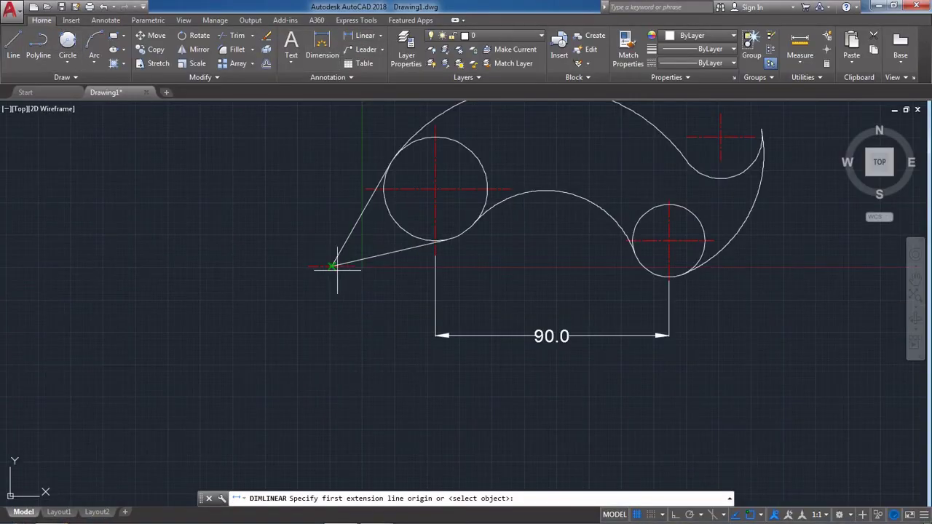
{"action": "left_click", "coordinate": [332, 266]}
{"action": "left_click", "coordinate": [436, 253]}
{"action": "left_click", "coordinate": [435, 335]}
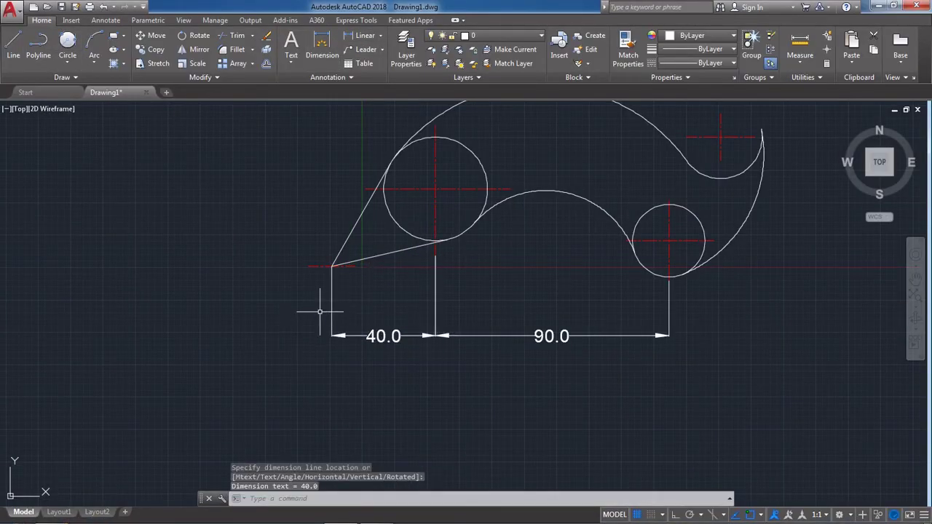
Dimension the vertical distance from the left tip to the left circle's horizontal center line, placed left of the profile.
{"action": "right_click", "coordinate": [241, 241]}
{"action": "left_click", "coordinate": [263, 248]}
{"action": "scroll", "coordinate": [433, 320], "scroll_direction": "down", "scroll_amount": 2}
{"action": "left_click", "coordinate": [370, 288]}
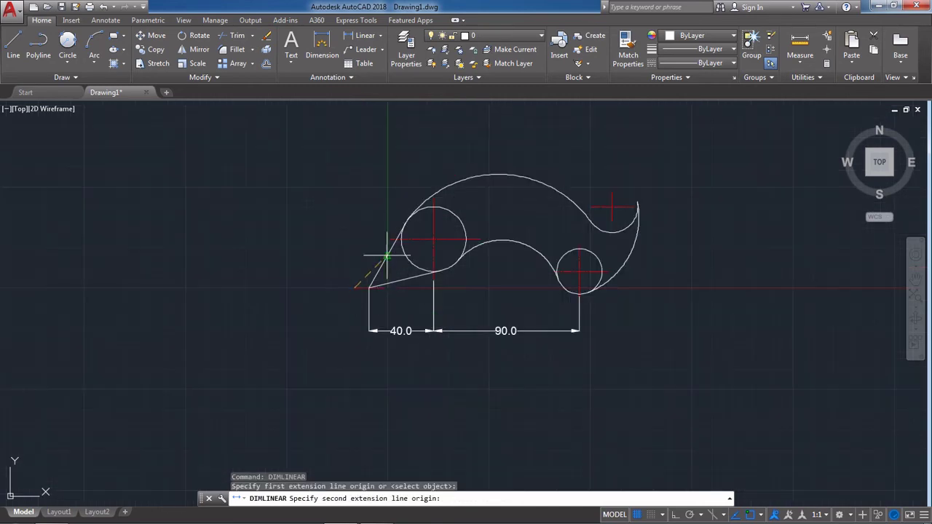
{"action": "left_click", "coordinate": [401, 239]}
{"action": "left_click", "coordinate": [332, 263]}
Dimension the vertical distance between the horizontal center lines of the lower-right circle and the upper-right arc, placed right of the profile.
{"action": "right_click", "coordinate": [268, 230]}
{"action": "left_click", "coordinate": [291, 237]}
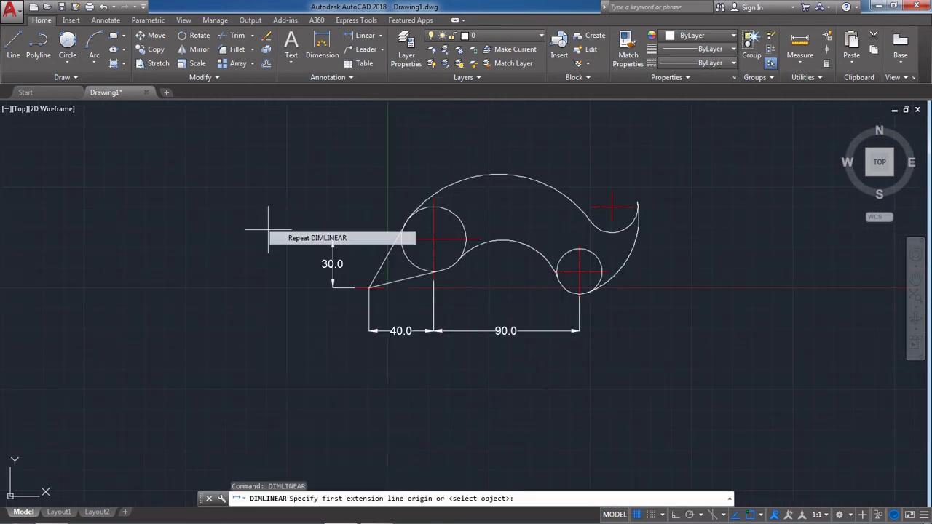
{"action": "left_click", "coordinate": [608, 272]}
{"action": "left_click", "coordinate": [637, 205]}
{"action": "left_click", "coordinate": [670, 226]}
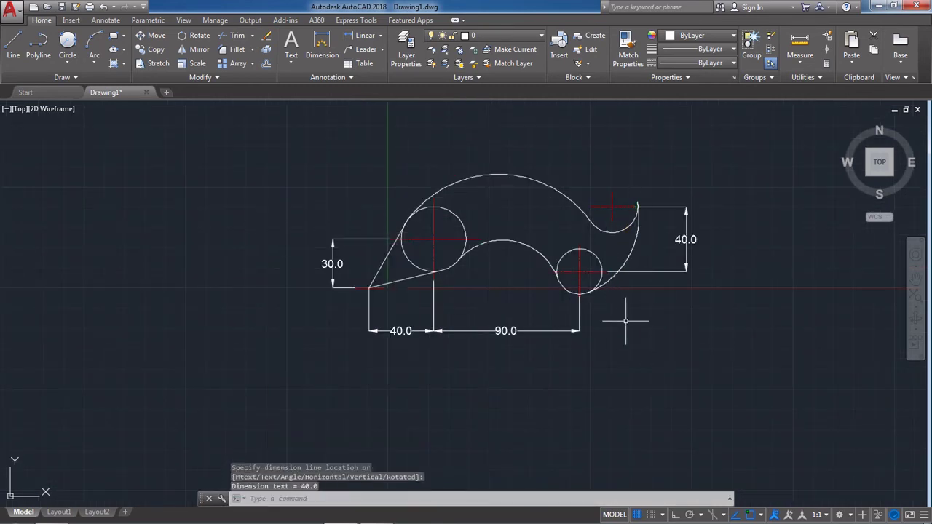
Dimension the vertical distance between the lower-right circle's horizontal center line and the center line at the left tip.
{"action": "right_click", "coordinate": [631, 323]}
{"action": "left_click", "coordinate": [650, 112]}
{"action": "left_click", "coordinate": [555, 272]}
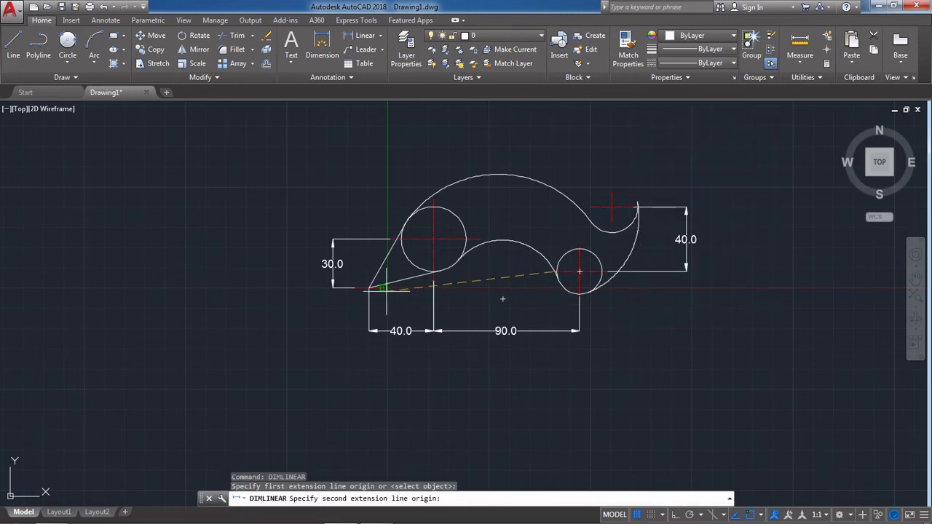
{"action": "left_click", "coordinate": [385, 290]}
{"action": "scroll", "coordinate": [528, 287], "scroll_direction": "up", "scroll_amount": 4}
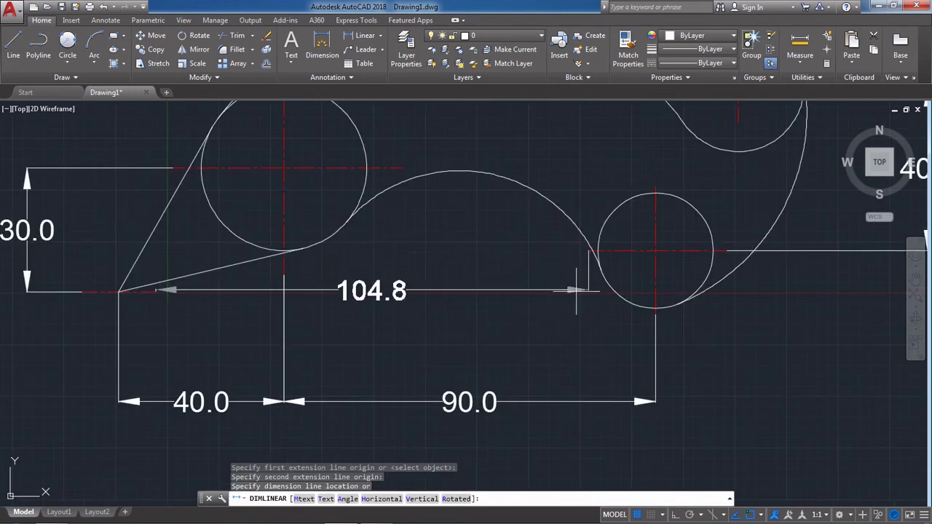
{"action": "left_click", "coordinate": [613, 320]}
{"action": "key", "text": "Escape"}
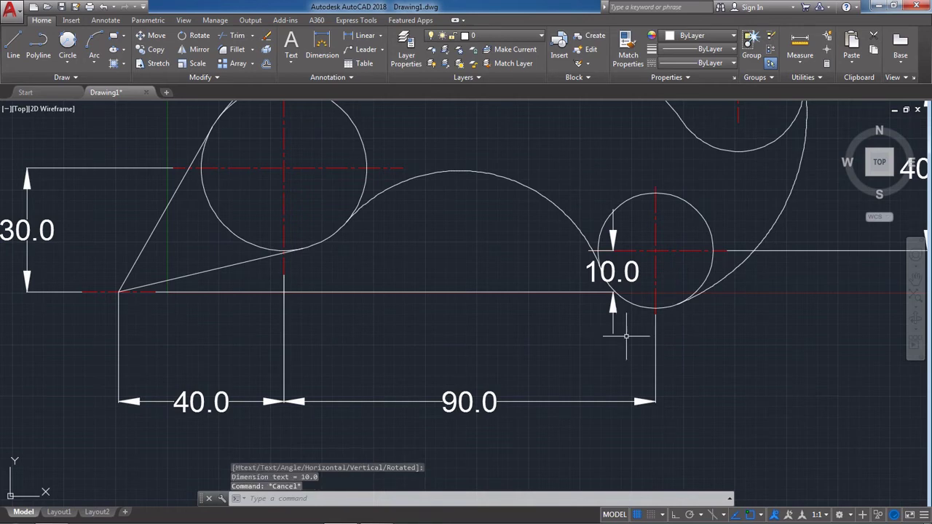
Move the vertical dimension overlapping the lower-right circle to the left, clear of the circle.
{"action": "left_click", "coordinate": [627, 336]}
{"action": "left_click", "coordinate": [590, 316]}
{"action": "left_click", "coordinate": [613, 273]}
{"action": "left_click", "coordinate": [510, 273]}
{"action": "key", "text": "Escape"}
{"action": "scroll", "coordinate": [554, 333], "scroll_direction": "down", "scroll_amount": 3}
{"action": "scroll", "coordinate": [553, 315], "scroll_direction": "down", "scroll_amount": 2}
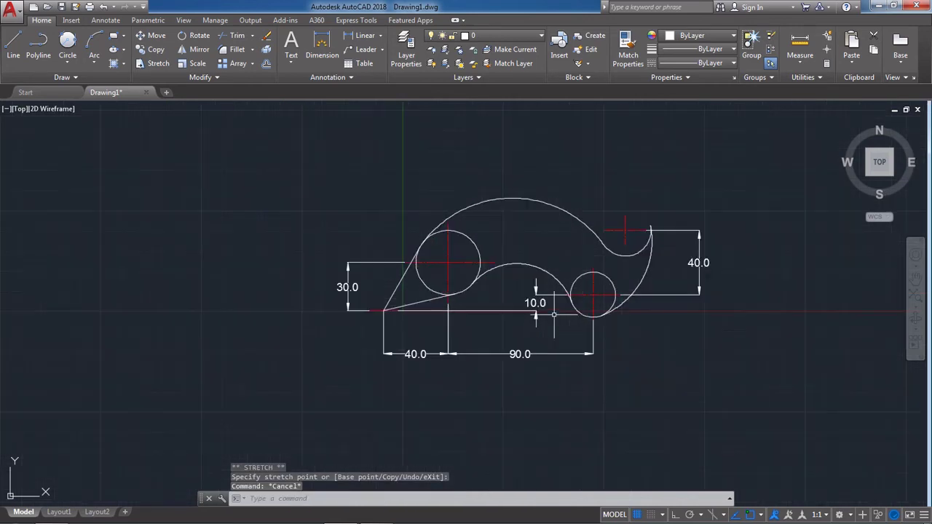
Change the color of the vertical dimension on the right side of the profile to green.
{"action": "scroll", "coordinate": [582, 268], "scroll_direction": "up", "scroll_amount": 2}
{"action": "left_click", "coordinate": [792, 301]}
{"action": "left_click", "coordinate": [731, 283]}
{"action": "left_click", "coordinate": [697, 35]}
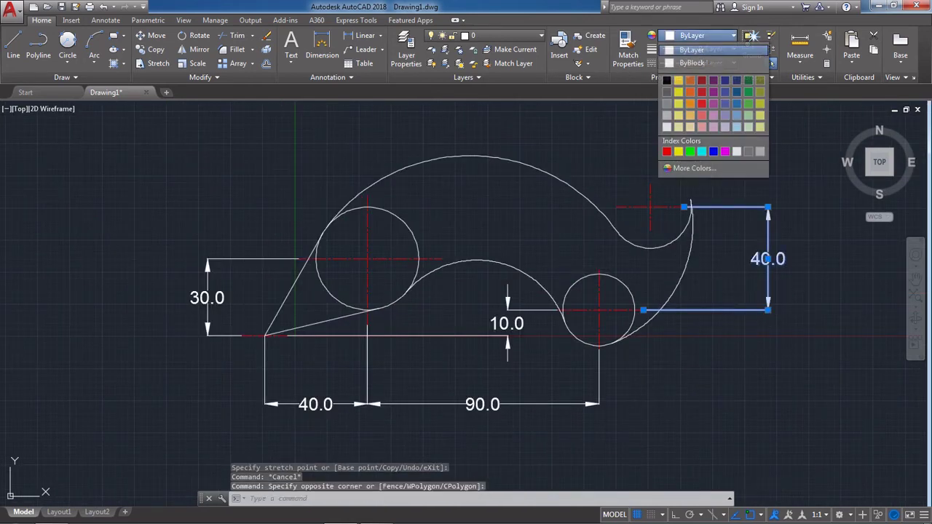
{"action": "left_click", "coordinate": [693, 150]}
{"action": "key", "text": "Escape"}
{"action": "scroll", "coordinate": [720, 339], "scroll_direction": "down", "scroll_amount": 4}
{"action": "scroll", "coordinate": [713, 317], "scroll_direction": "up", "scroll_amount": 2}
{"action": "scroll", "coordinate": [713, 317], "scroll_direction": "up", "scroll_amount": 4}
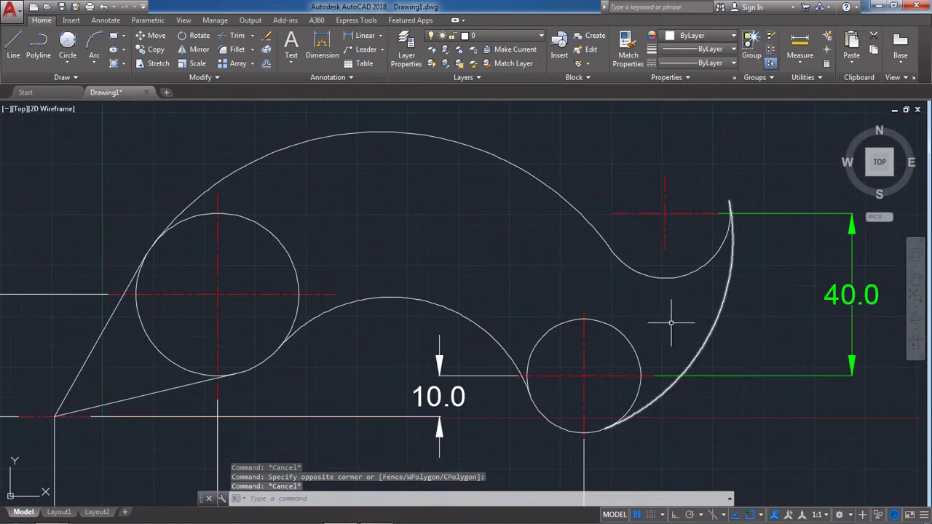
{"action": "scroll", "coordinate": [670, 322], "scroll_direction": "down", "scroll_amount": 4}
{"action": "scroll", "coordinate": [360, 324], "scroll_direction": "up", "scroll_amount": 2}
Check the reference image and dimension the horizontal distance between the lower-right circle's and upper-right arc's center lines, above the profile.
{"action": "mouse_move", "coordinate": [302, 522]}
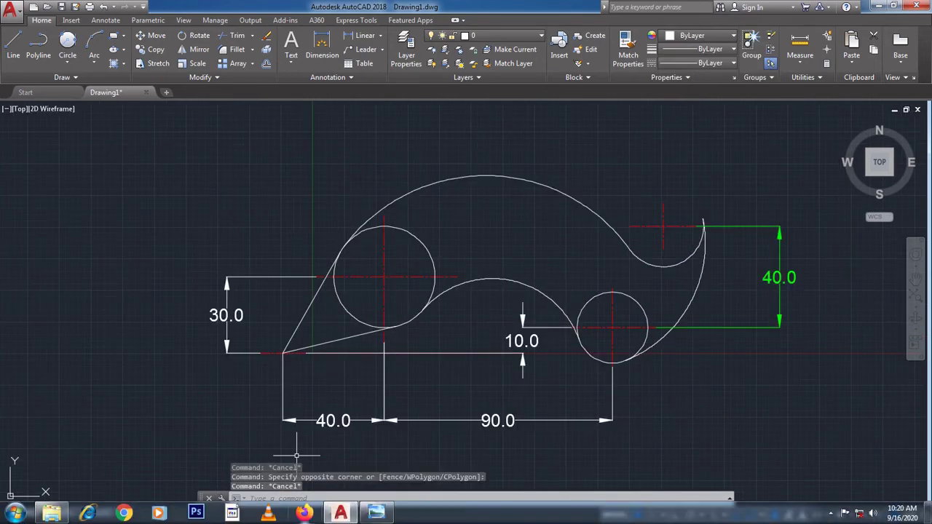
{"action": "left_click", "coordinate": [377, 512]}
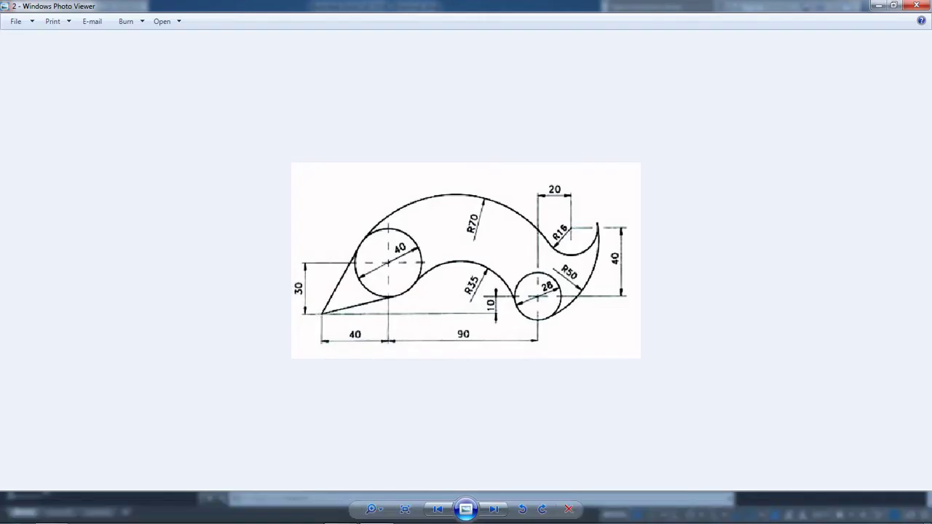
{"action": "left_click", "coordinate": [339, 510]}
{"action": "scroll", "coordinate": [600, 295], "scroll_direction": "up", "scroll_amount": 4}
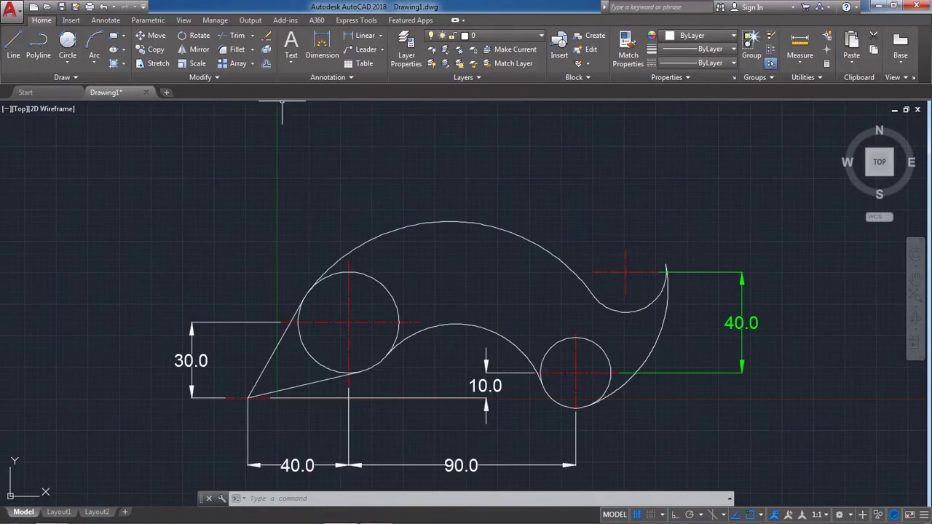
{"action": "left_click", "coordinate": [365, 35]}
{"action": "left_click", "coordinate": [575, 332]}
{"action": "left_click", "coordinate": [625, 273]}
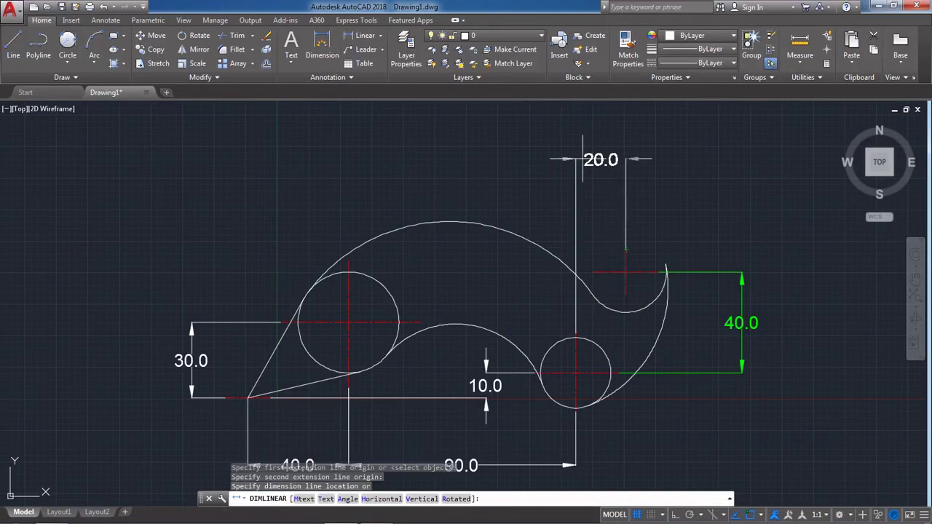
{"action": "left_click", "coordinate": [583, 164]}
{"action": "key", "text": "Escape"}
Add a diameter dimension to the left circle, with its text outside the circle on the right.
{"action": "left_click", "coordinate": [379, 35]}
{"action": "left_click", "coordinate": [365, 177]}
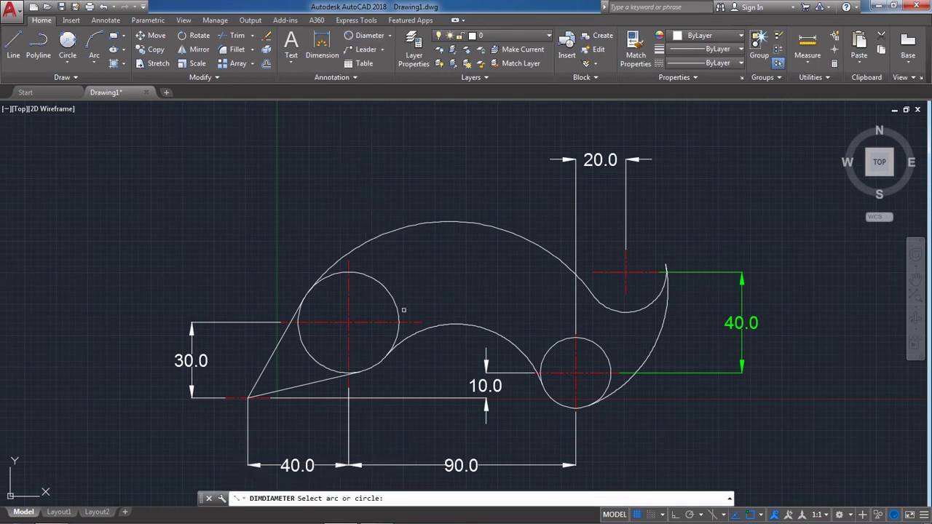
{"action": "left_click", "coordinate": [392, 297]}
{"action": "left_click", "coordinate": [430, 289]}
Add a diameter dimension to the lower-right circle, with its text below and to the right.
{"action": "right_click", "coordinate": [384, 180]}
{"action": "left_click", "coordinate": [437, 187]}
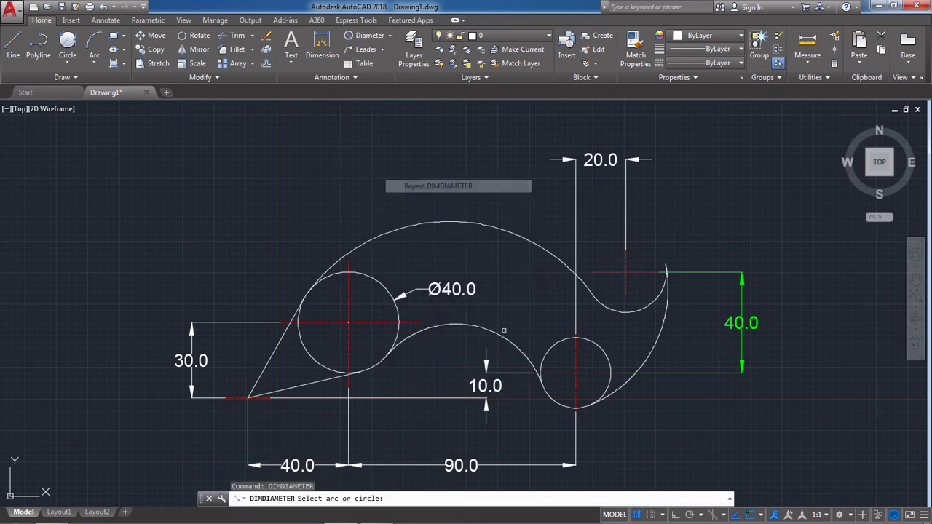
{"action": "left_click", "coordinate": [603, 394]}
{"action": "left_click", "coordinate": [629, 426]}
{"action": "key", "text": "Escape"}
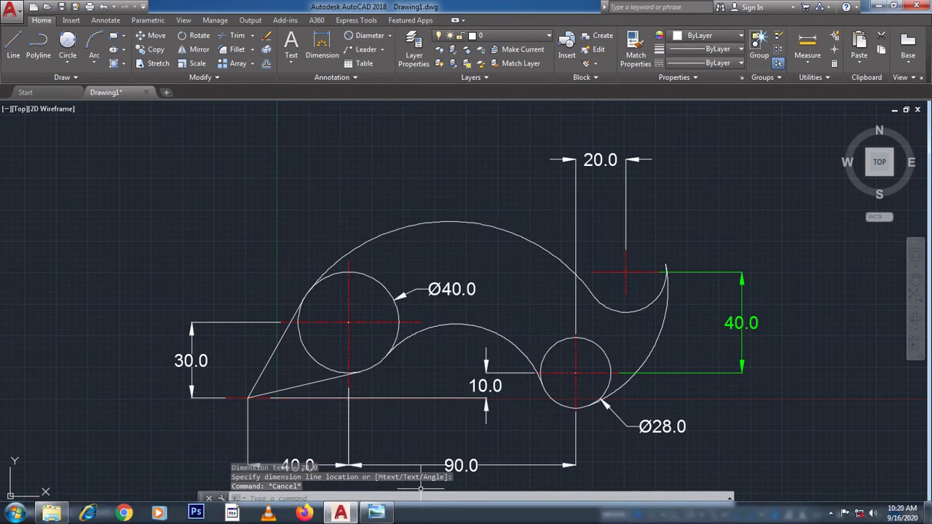
Check the reference image and add a radius dimension to the large top arc, with its text inside the profile.
{"action": "left_click", "coordinate": [375, 513]}
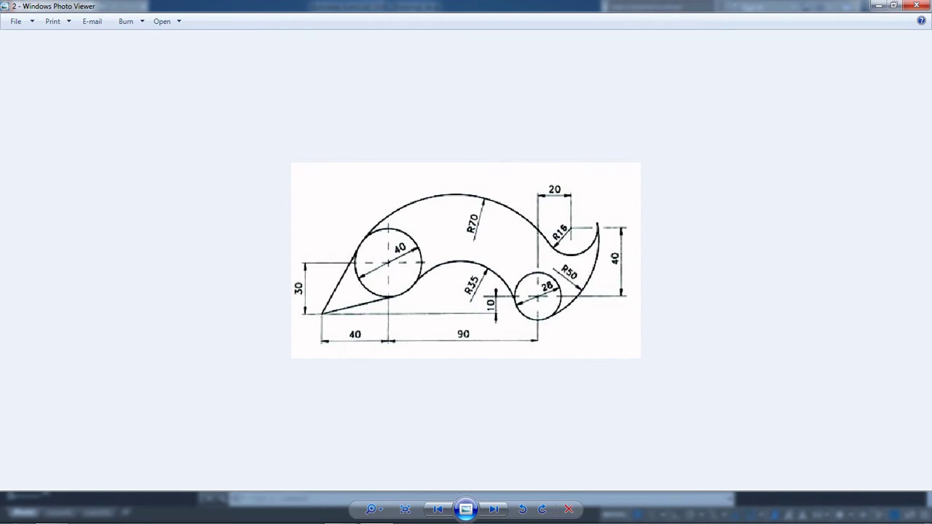
{"action": "left_click", "coordinate": [345, 511]}
{"action": "scroll", "coordinate": [505, 285], "scroll_direction": "down", "scroll_amount": 5}
{"action": "scroll", "coordinate": [504, 286], "scroll_direction": "up", "scroll_amount": 5}
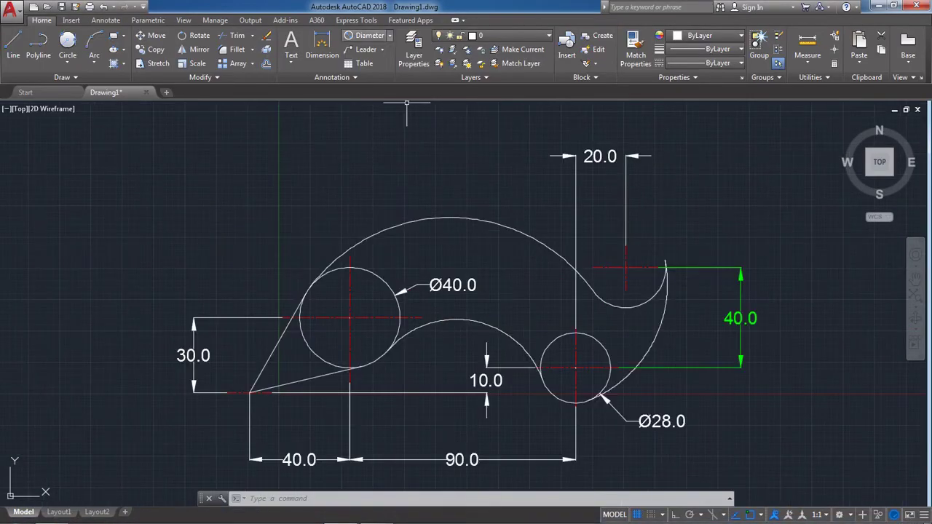
{"action": "left_click", "coordinate": [389, 35]}
{"action": "left_click", "coordinate": [375, 150]}
{"action": "left_click", "coordinate": [472, 220]}
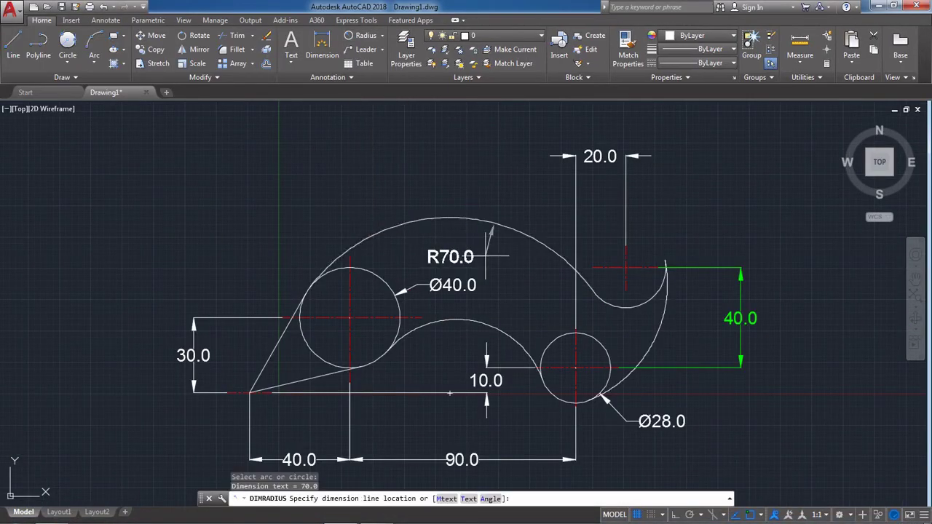
{"action": "left_click", "coordinate": [464, 251]}
{"action": "right_click", "coordinate": [522, 295]}
{"action": "left_click", "coordinate": [542, 303]}
{"action": "scroll", "coordinate": [503, 334], "scroll_direction": "down", "scroll_amount": 3}
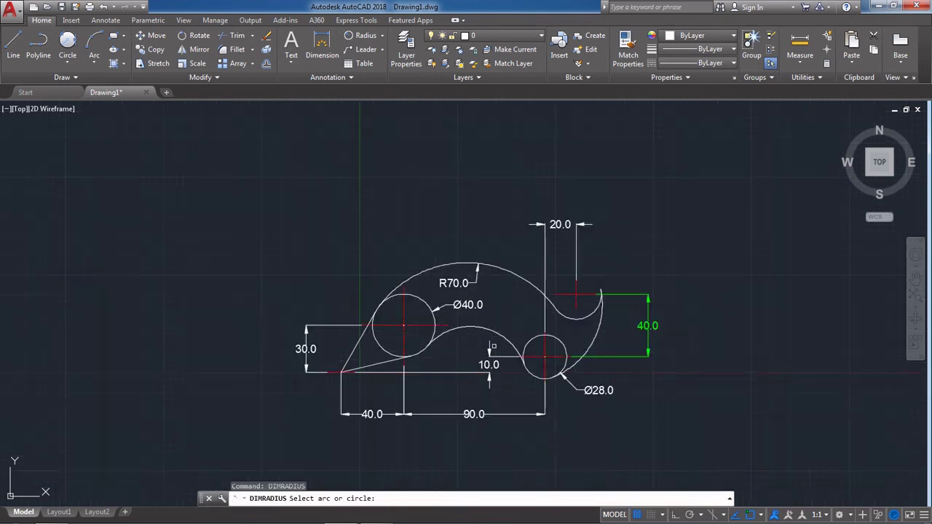
{"action": "scroll", "coordinate": [502, 365], "scroll_direction": "up", "scroll_amount": 3}
{"action": "left_click", "coordinate": [473, 300]}
{"action": "key", "text": "Escape"}
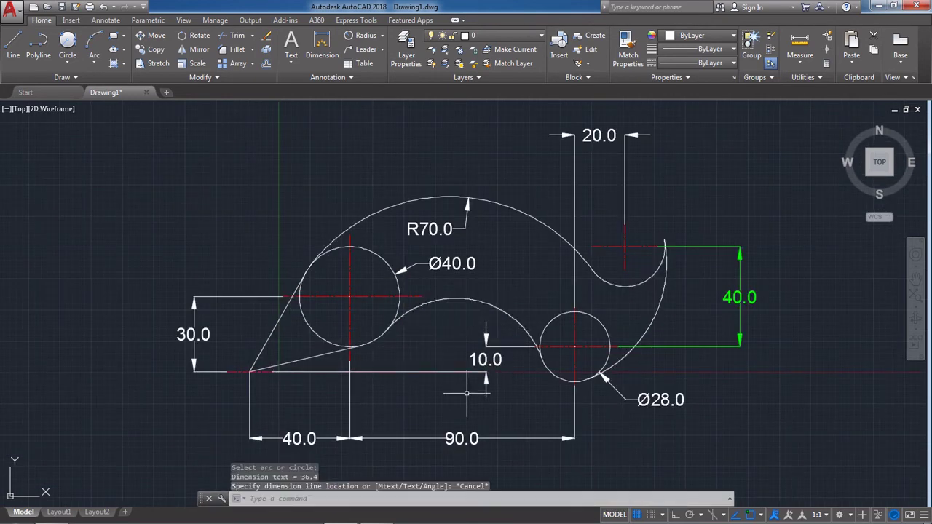
Check the reference image and set the radius of the lower middle arc between the two circles to 35.
{"action": "left_click", "coordinate": [376, 512]}
{"action": "left_click", "coordinate": [376, 513]}
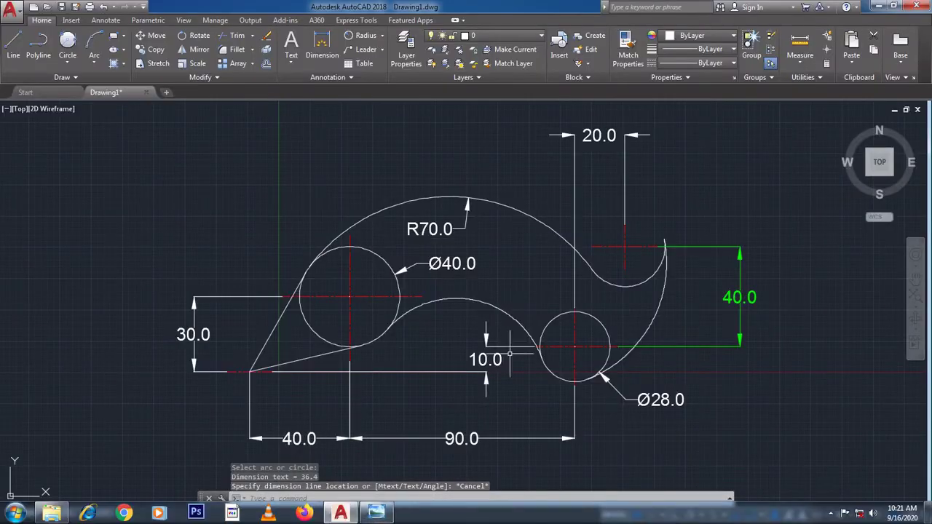
{"action": "left_click", "coordinate": [459, 298]}
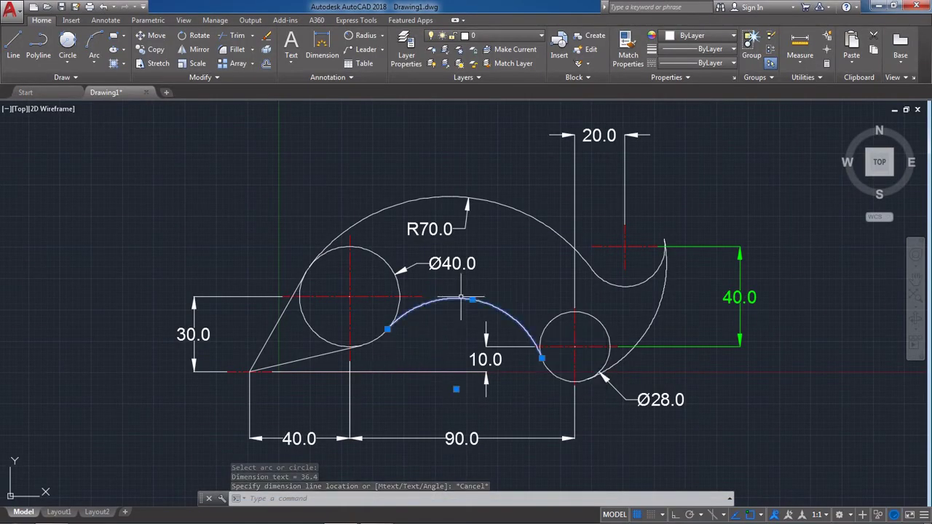
{"action": "type", "text": "35"}
{"action": "key", "text": "Return"}
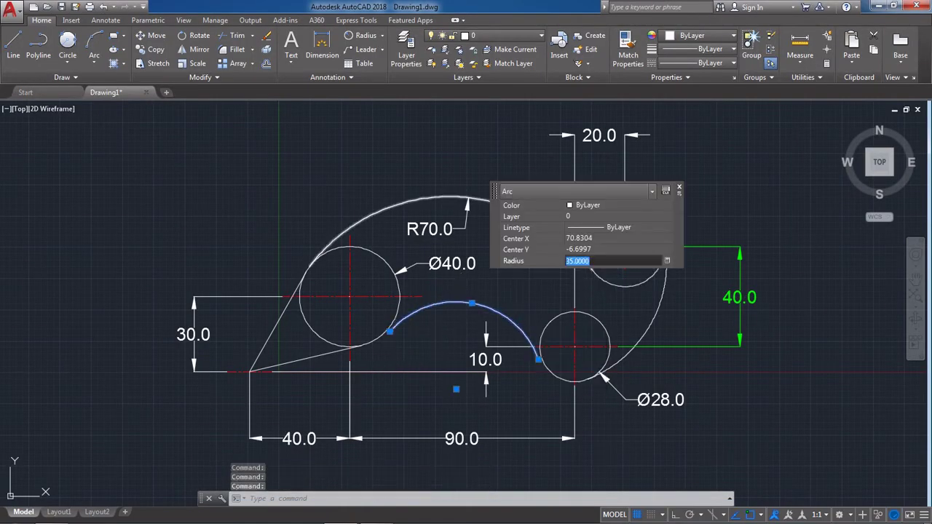
{"action": "key", "text": "Escape"}
{"action": "left_click", "coordinate": [771, 380]}
Erase the lower middle arc between the left and lower-right circles.
{"action": "scroll", "coordinate": [591, 404], "scroll_direction": "down", "scroll_amount": 4}
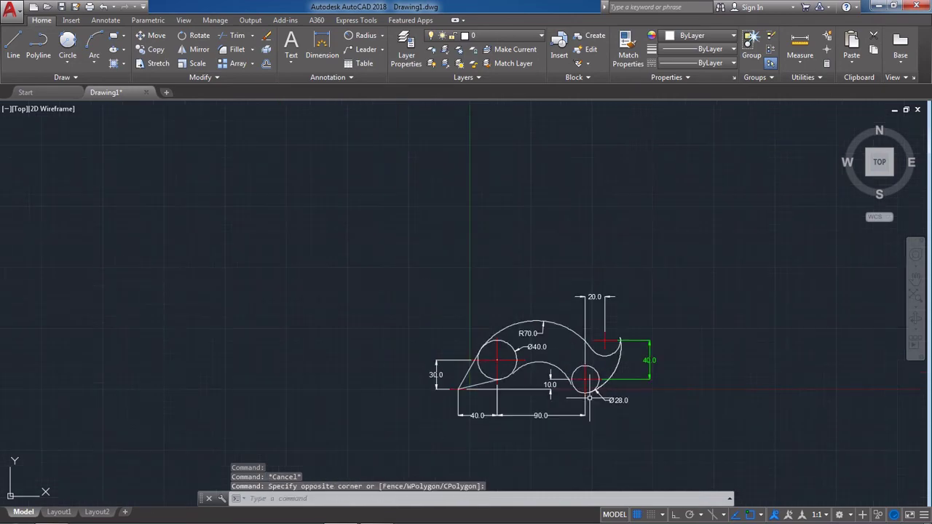
{"action": "scroll", "coordinate": [588, 396], "scroll_direction": "up", "scroll_amount": 8}
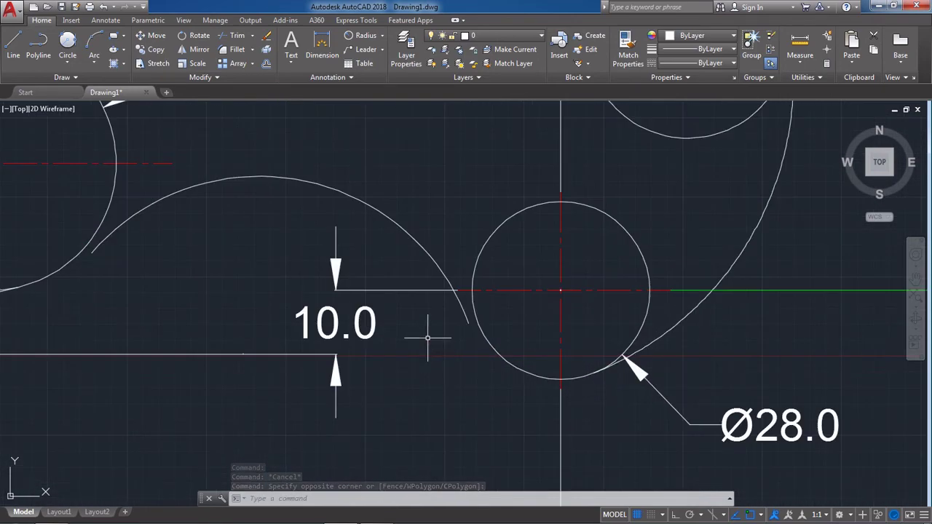
{"action": "scroll", "coordinate": [427, 332], "scroll_direction": "down", "scroll_amount": 4}
{"action": "scroll", "coordinate": [278, 305], "scroll_direction": "up", "scroll_amount": 4}
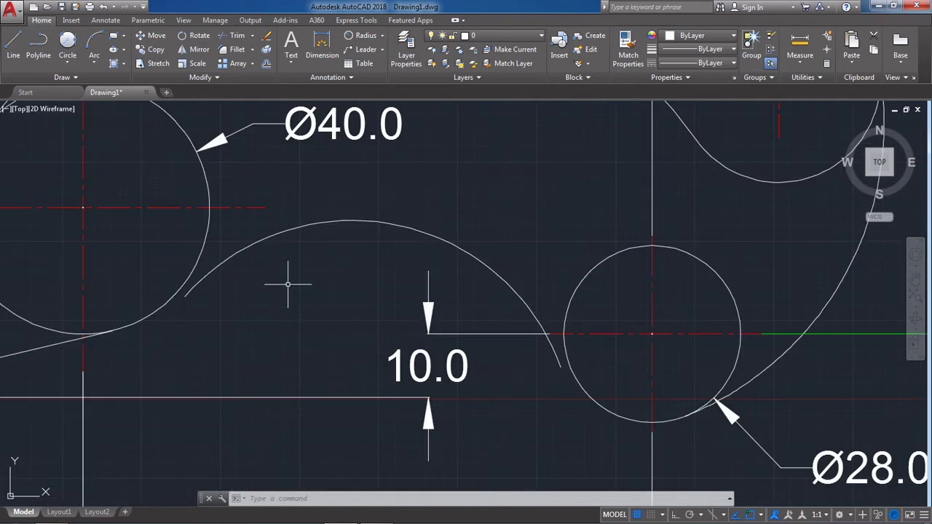
{"action": "left_click", "coordinate": [348, 230]}
{"action": "type", "text": "e"}
{"action": "key", "text": "Return"}
{"action": "scroll", "coordinate": [323, 328], "scroll_direction": "down", "scroll_amount": 5}
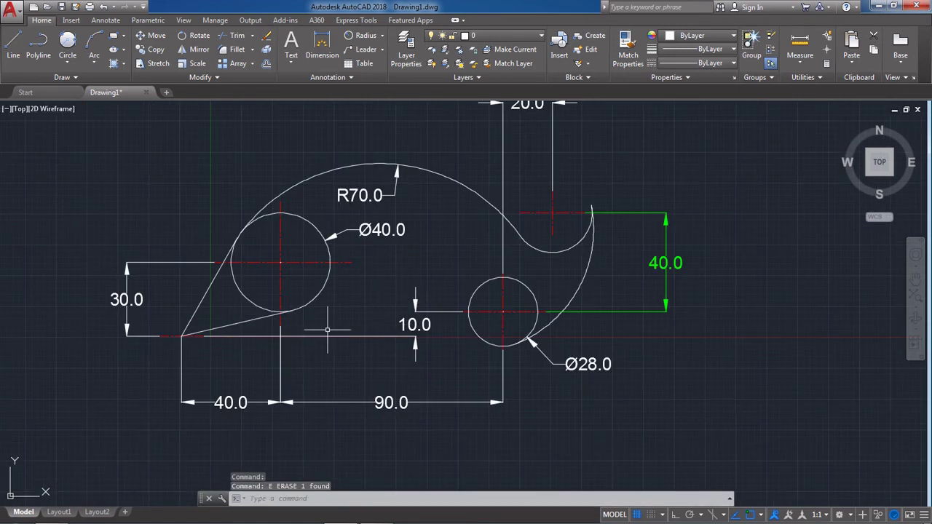
Draw a Tan, Tan, Radius circle of radius 35 tangent to the left circle and the lower-right circle.
{"action": "scroll", "coordinate": [326, 339], "scroll_direction": "up", "scroll_amount": 6}
{"action": "left_click", "coordinate": [67, 64]}
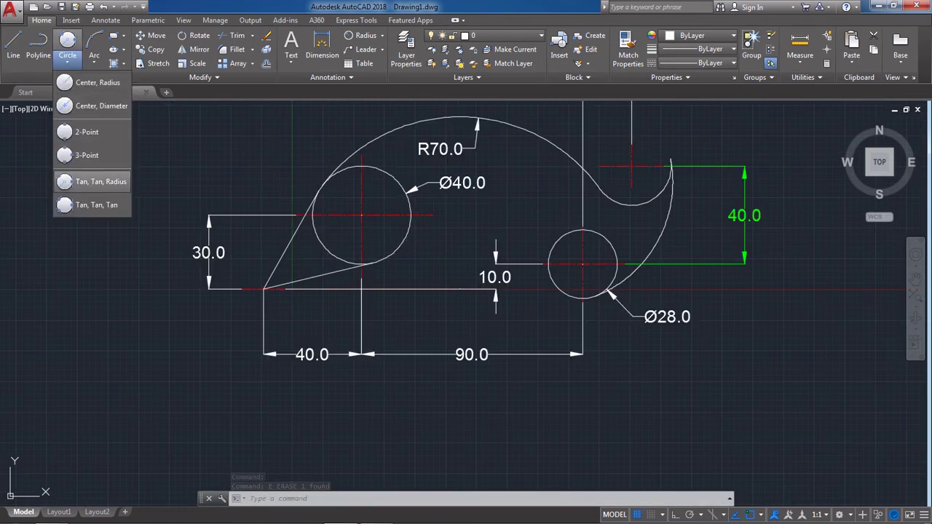
{"action": "left_click", "coordinate": [80, 182]}
{"action": "left_click", "coordinate": [385, 258]}
{"action": "left_click", "coordinate": [552, 282]}
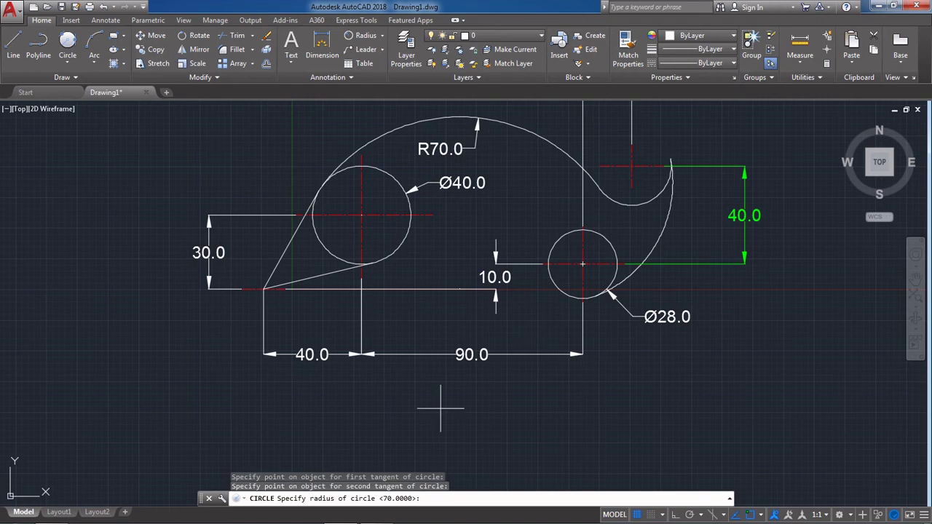
{"action": "type", "text": "35"}
{"action": "key", "text": "Return"}
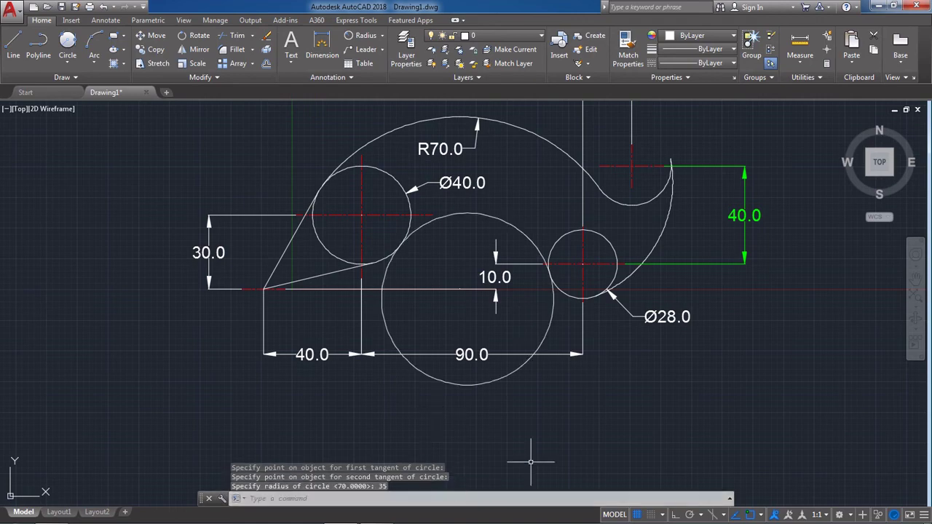
Trim away the lower part of the new tangent circle, keeping the arc between the two circles.
{"action": "type", "text": "tr"}
{"action": "key", "text": "Return"}
{"action": "key", "text": "Return"}
{"action": "left_click", "coordinate": [513, 372]}
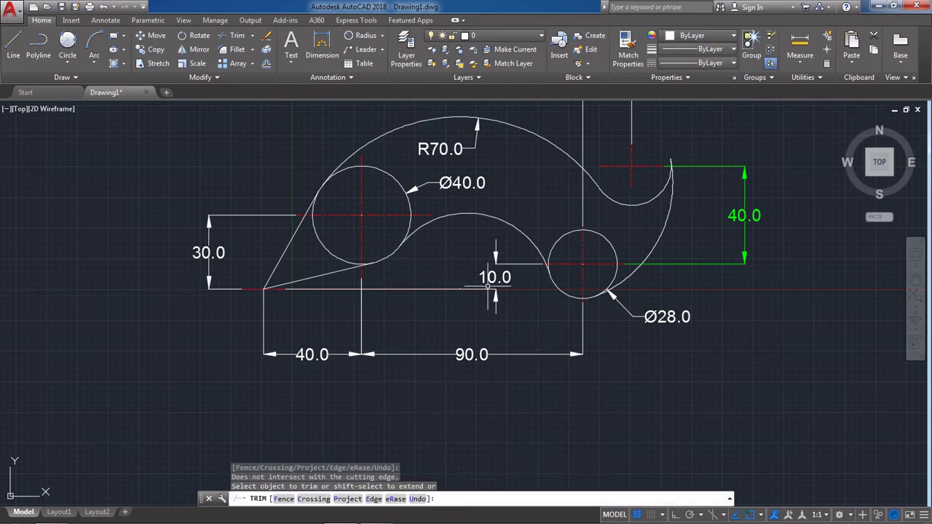
{"action": "key", "text": "Escape"}
Add a radius dimension to the lower middle arc, with its text above and to the right of the arc.
{"action": "scroll", "coordinate": [437, 154], "scroll_direction": "up", "scroll_amount": 2}
{"action": "type", "text": "dra"}
{"action": "key", "text": "Return"}
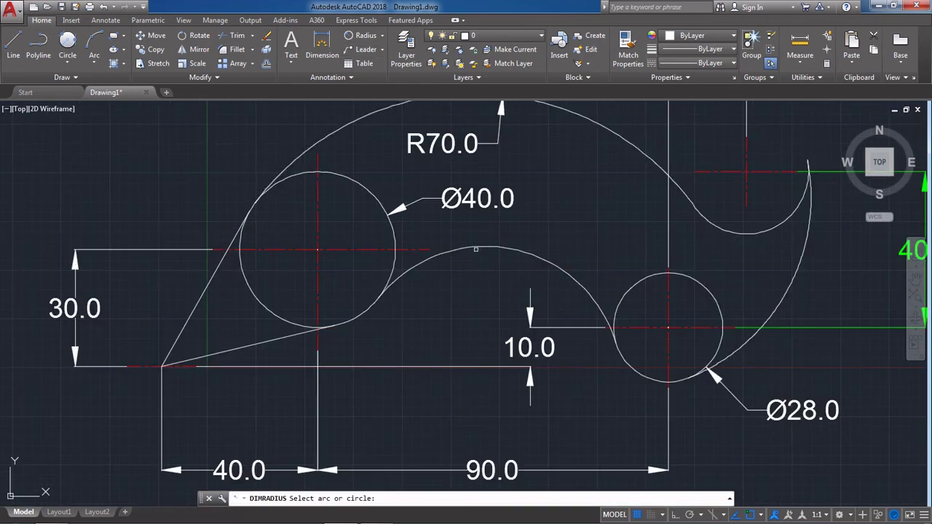
{"action": "left_click", "coordinate": [476, 249]}
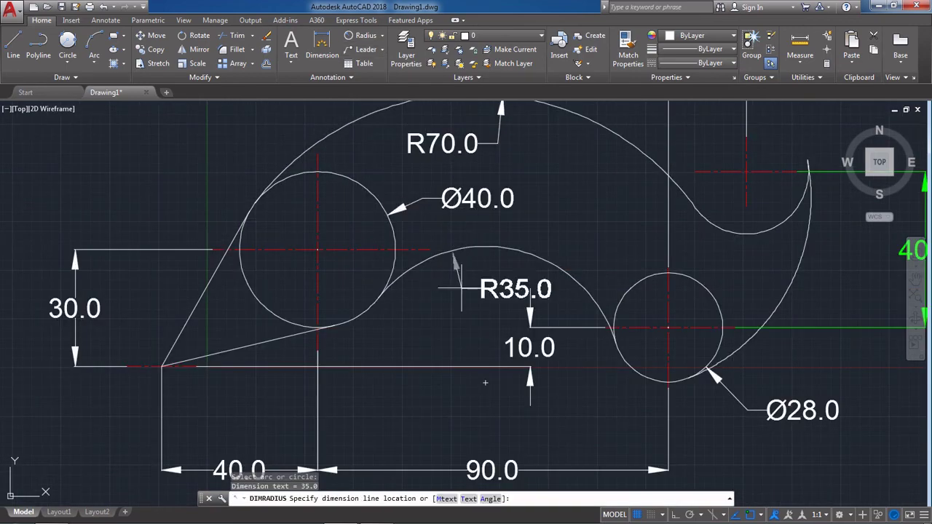
{"action": "left_click", "coordinate": [547, 239]}
Add a radius dimension to the small upper-right arc, with its text below and to the right.
{"action": "middle_click_drag", "start_coordinate": [490, 173], "coordinate": [474, 312]}
{"action": "scroll", "coordinate": [474, 311], "scroll_direction": "down", "scroll_amount": 5}
{"action": "right_click", "coordinate": [419, 222]}
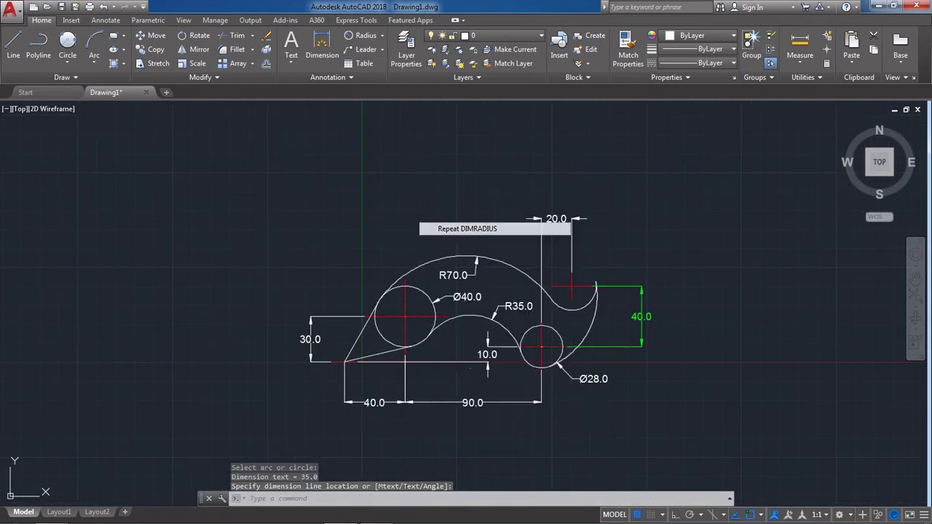
{"action": "left_click", "coordinate": [465, 229]}
{"action": "scroll", "coordinate": [570, 280], "scroll_direction": "up", "scroll_amount": 4}
{"action": "left_click", "coordinate": [579, 355]}
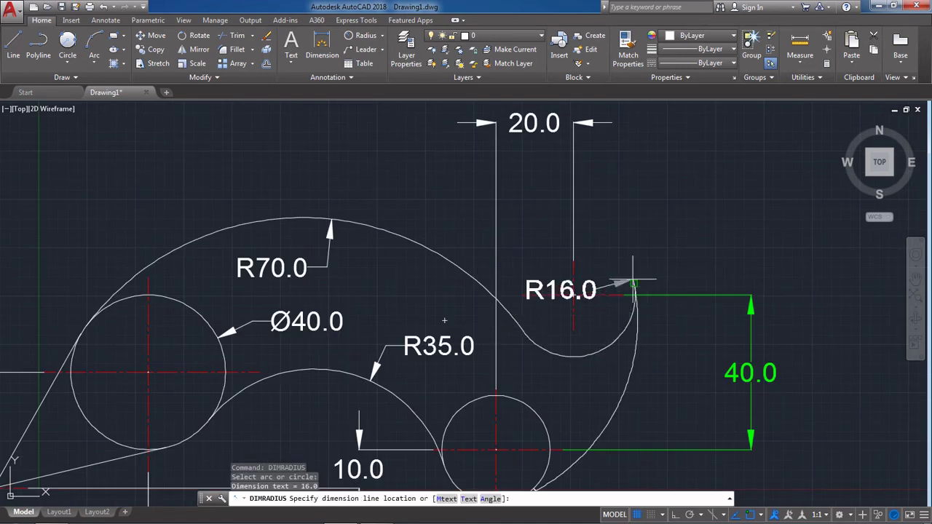
{"action": "left_click", "coordinate": [644, 411]}
{"action": "scroll", "coordinate": [458, 264], "scroll_direction": "down", "scroll_amount": 4}
{"action": "scroll", "coordinate": [609, 260], "scroll_direction": "up", "scroll_amount": 3}
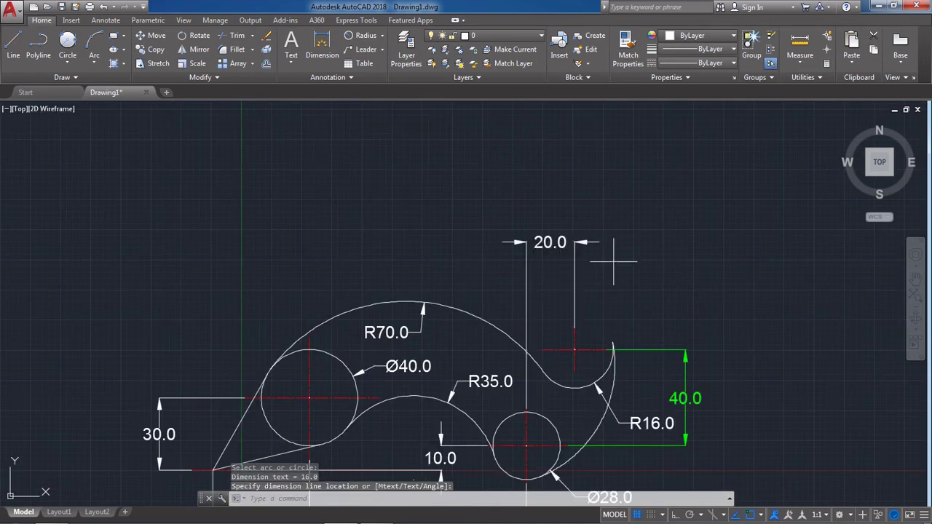
{"action": "left_click", "coordinate": [609, 260]}
{"action": "left_click", "coordinate": [549, 242]}
{"action": "left_click", "coordinate": [550, 242]}
{"action": "key", "text": "Escape"}
{"action": "scroll", "coordinate": [509, 277], "scroll_direction": "up", "scroll_amount": 3}
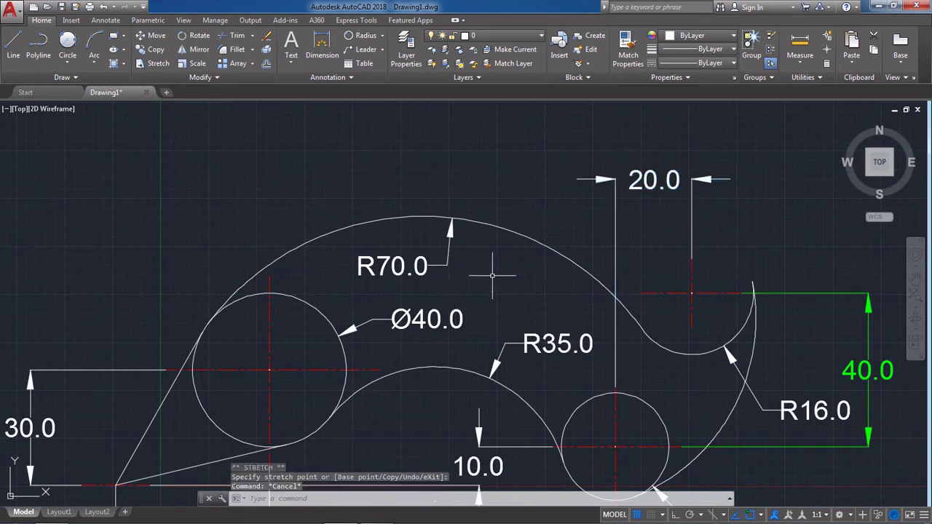
{"action": "scroll", "coordinate": [429, 316], "scroll_direction": "up", "scroll_amount": 2}
{"action": "scroll", "coordinate": [429, 317], "scroll_direction": "down", "scroll_amount": 2}
{"action": "left_click", "coordinate": [667, 150]}
{"action": "key", "text": "Escape"}
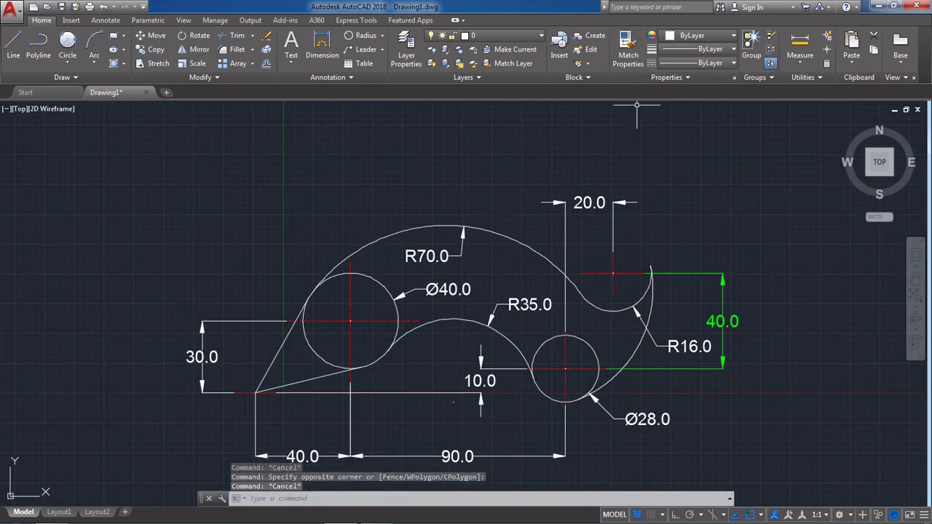
Match the properties of the green vertical dimension onto all the white linear, diameter and radius dimensions.
{"action": "left_click", "coordinate": [628, 49]}
{"action": "left_click", "coordinate": [715, 314]}
{"action": "left_click", "coordinate": [583, 216]}
{"action": "left_click", "coordinate": [521, 307]}
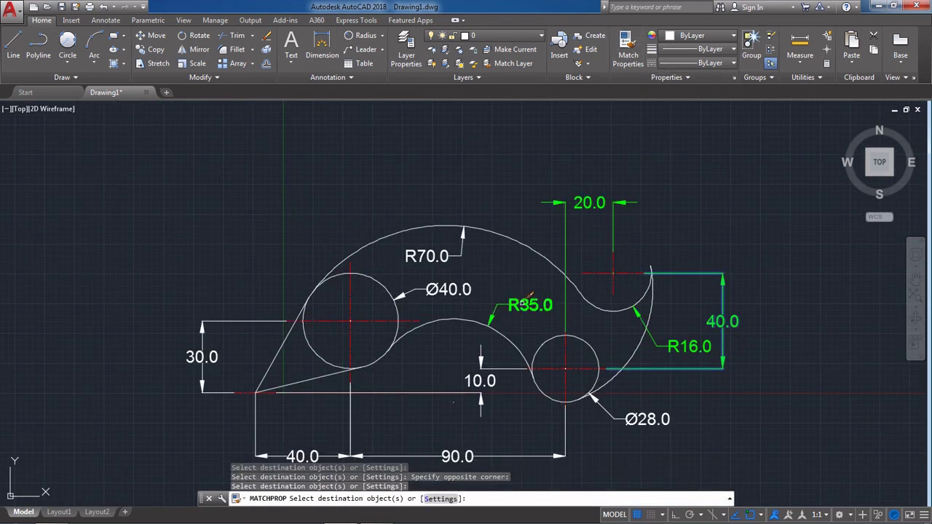
{"action": "left_click", "coordinate": [468, 279]}
{"action": "left_click", "coordinate": [442, 286]}
{"action": "left_click", "coordinate": [433, 260]}
{"action": "left_click", "coordinate": [644, 420]}
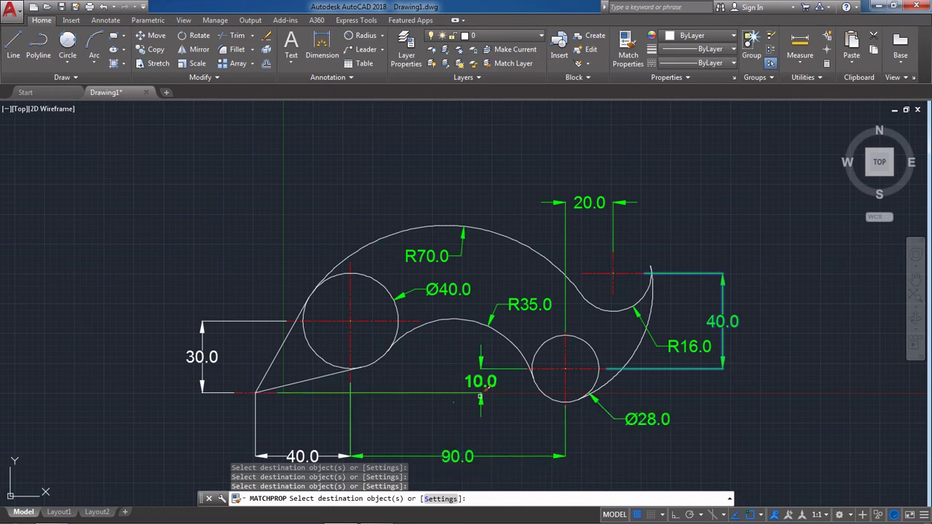
{"action": "key", "text": "Escape"}
Compare the drawing's dimensions with the reference image to look for any that are missing.
{"action": "middle_click_drag", "start_coordinate": [325, 369], "coordinate": [424, 383]}
{"action": "scroll", "coordinate": [462, 328], "scroll_direction": "up", "scroll_amount": 2}
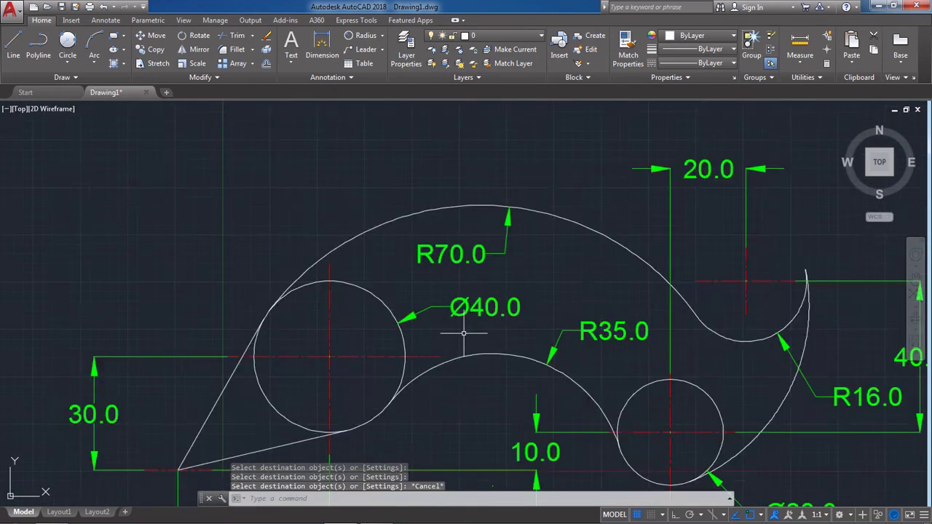
{"action": "scroll", "coordinate": [466, 328], "scroll_direction": "down", "scroll_amount": 3}
{"action": "scroll", "coordinate": [510, 321], "scroll_direction": "up", "scroll_amount": 3}
{"action": "middle_click_drag", "start_coordinate": [510, 320], "coordinate": [491, 304]}
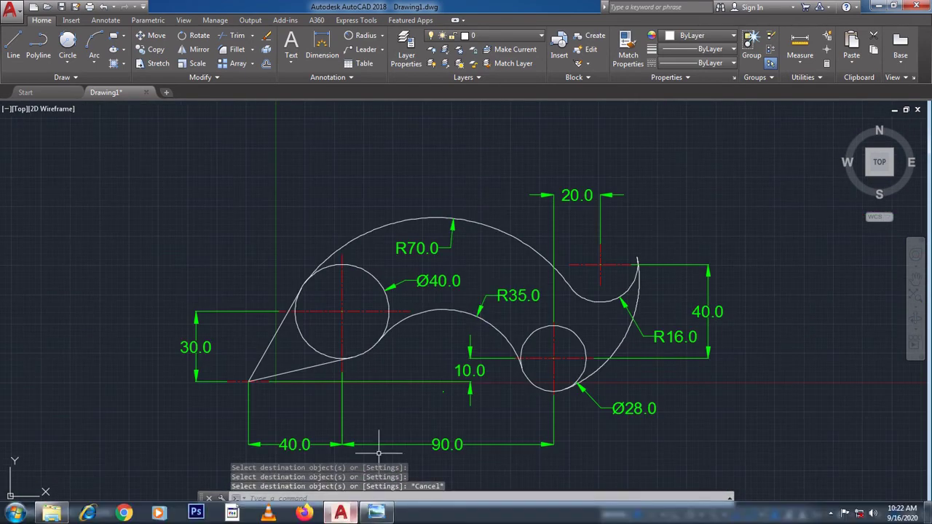
{"action": "left_click", "coordinate": [391, 511]}
{"action": "scroll", "coordinate": [465, 260], "scroll_direction": "up", "scroll_amount": 6}
{"action": "scroll", "coordinate": [466, 261], "scroll_direction": "down", "scroll_amount": 4}
{"action": "scroll", "coordinate": [466, 261], "scroll_direction": "up", "scroll_amount": 3}
{"action": "scroll", "coordinate": [466, 260], "scroll_direction": "down", "scroll_amount": 2}
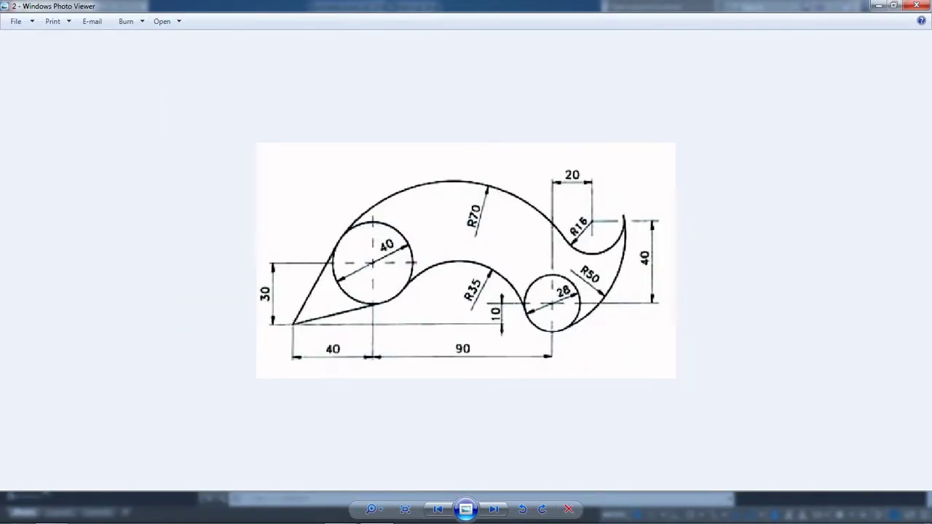
{"action": "scroll", "coordinate": [465, 261], "scroll_direction": "up", "scroll_amount": 1}
{"action": "left_click", "coordinate": [340, 513]}
{"action": "scroll", "coordinate": [592, 353], "scroll_direction": "up", "scroll_amount": 4}
{"action": "scroll", "coordinate": [603, 364], "scroll_direction": "down", "scroll_amount": 4}
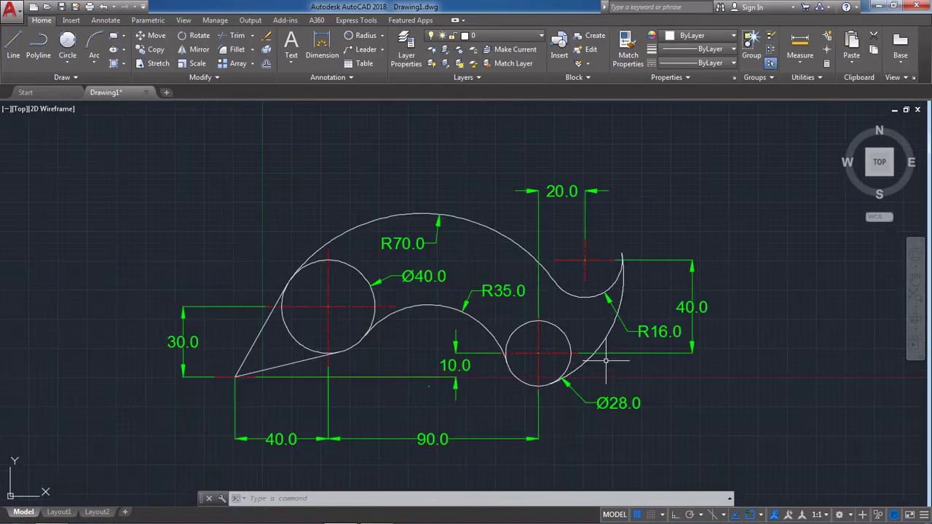
Add a radius dimension to the outer right arc, with its text outside the profile, below and to the right.
{"action": "scroll", "coordinate": [603, 364], "scroll_direction": "up", "scroll_amount": 4}
{"action": "left_click", "coordinate": [579, 305]}
{"action": "scroll", "coordinate": [615, 364], "scroll_direction": "down", "scroll_amount": 2}
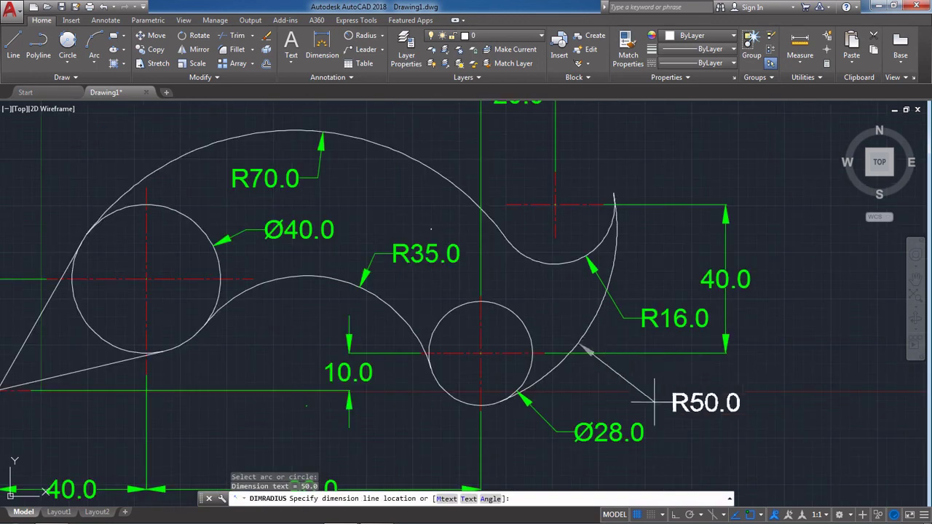
{"action": "key", "text": "Escape"}
{"action": "left_click", "coordinate": [628, 49]}
{"action": "left_click", "coordinate": [678, 317]}
{"action": "left_click", "coordinate": [644, 388]}
{"action": "key", "text": "Escape"}
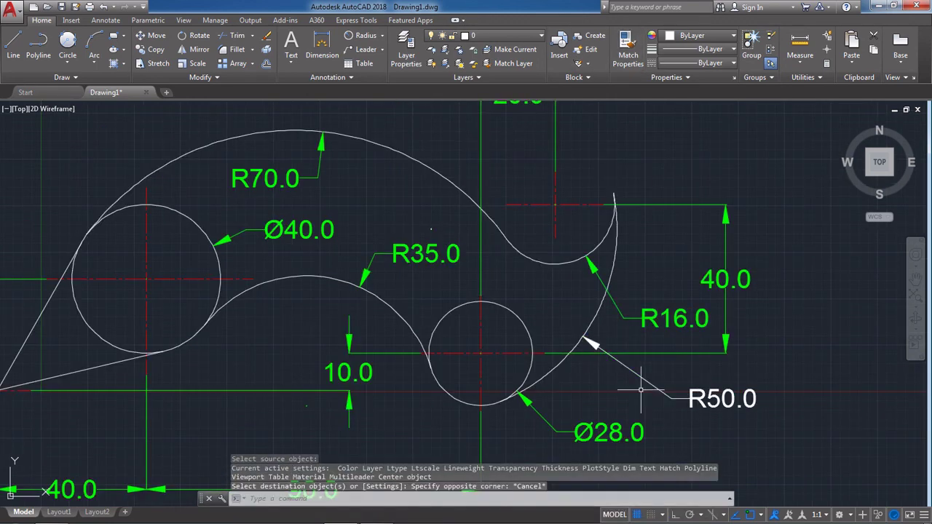
Match the properties of the upper-right arc's green radius dimension onto the outer right arc's radius dimension.
{"action": "left_click", "coordinate": [627, 50]}
{"action": "left_click", "coordinate": [672, 315]}
{"action": "left_click", "coordinate": [706, 393]}
{"action": "key", "text": "Escape"}
Zoom to show all of the drawing and examine the dimensioned profile.
{"action": "scroll", "coordinate": [598, 316], "scroll_direction": "down", "scroll_amount": 4}
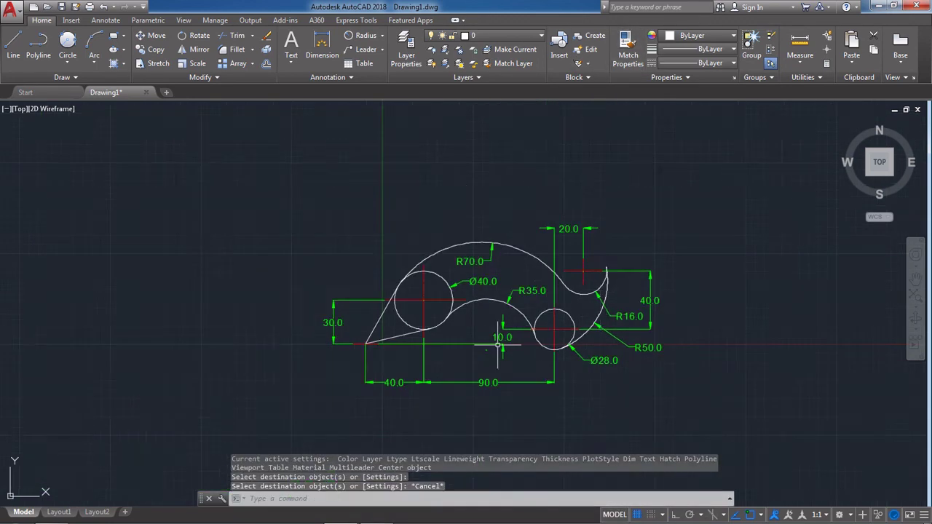
{"action": "scroll", "coordinate": [476, 304], "scroll_direction": "up", "scroll_amount": 6}
{"action": "scroll", "coordinate": [413, 320], "scroll_direction": "down", "scroll_amount": 6}
{"action": "scroll", "coordinate": [490, 354], "scroll_direction": "up", "scroll_amount": 2}
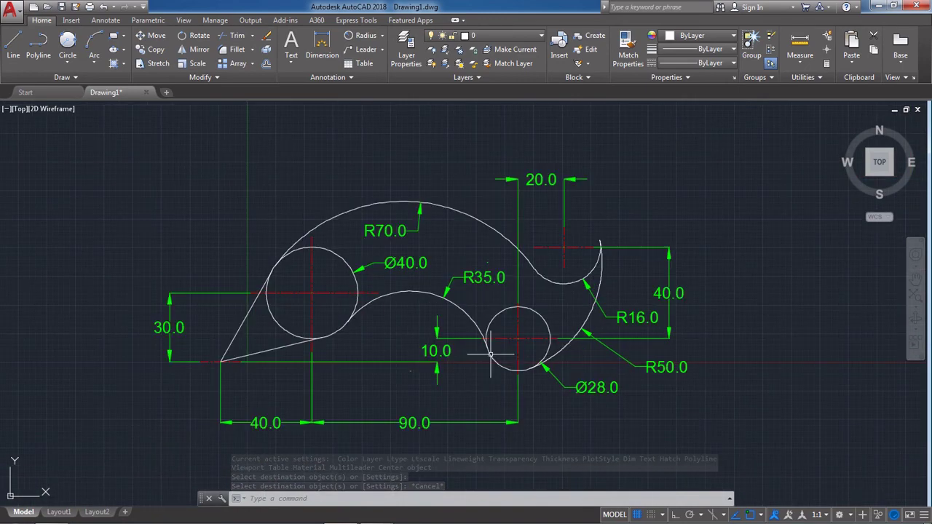
{"action": "type", "text": "z"}
{"action": "key", "text": "Return"}
{"action": "type", "text": "a"}
{"action": "key", "text": "Return"}
{"action": "scroll", "coordinate": [214, 131], "scroll_direction": "down", "scroll_amount": 3}
{"action": "scroll", "coordinate": [313, 308], "scroll_direction": "up", "scroll_amount": 3}
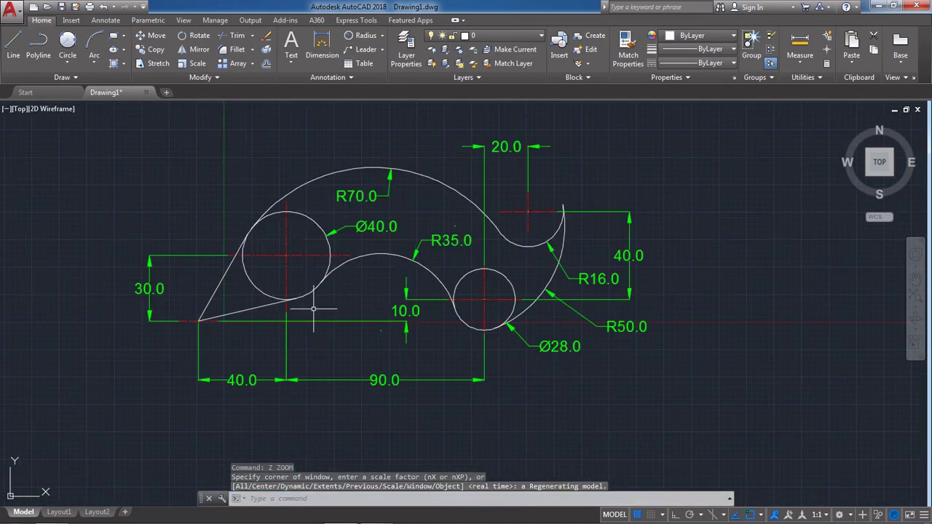
{"action": "scroll", "coordinate": [245, 225], "scroll_direction": "down", "scroll_amount": 2}
{"action": "scroll", "coordinate": [493, 266], "scroll_direction": "up", "scroll_amount": 2}
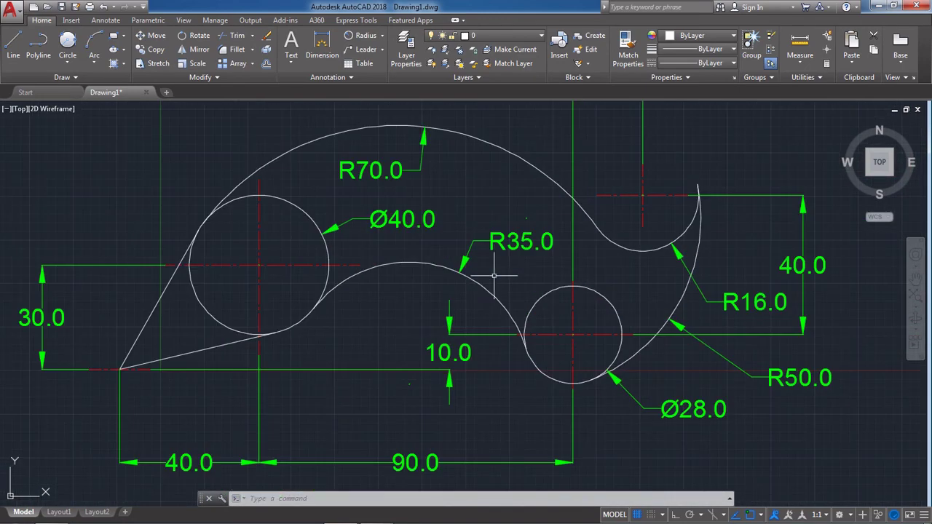
{"action": "scroll", "coordinate": [495, 268], "scroll_direction": "down", "scroll_amount": 1}
{"action": "scroll", "coordinate": [495, 269], "scroll_direction": "down", "scroll_amount": 2}
{"action": "scroll", "coordinate": [473, 270], "scroll_direction": "up", "scroll_amount": 4}
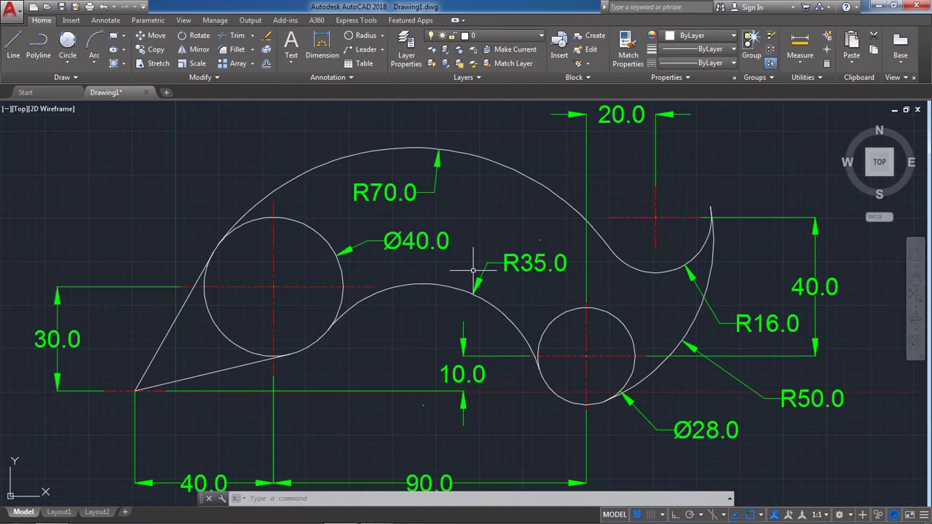